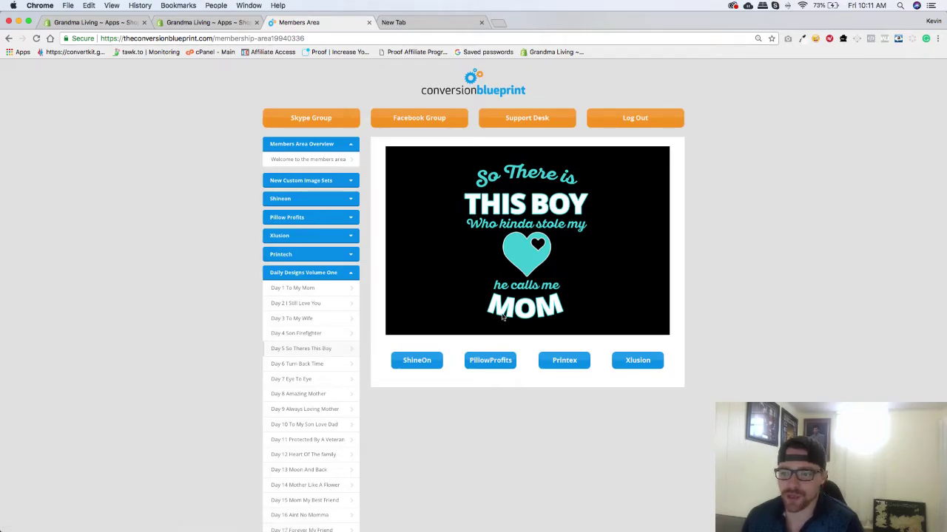
Step: Download the PillowProfits set for Day 5 So Theres This Boy and open its Pillowcase folder from Downloads in Finder
left_click(492, 360)
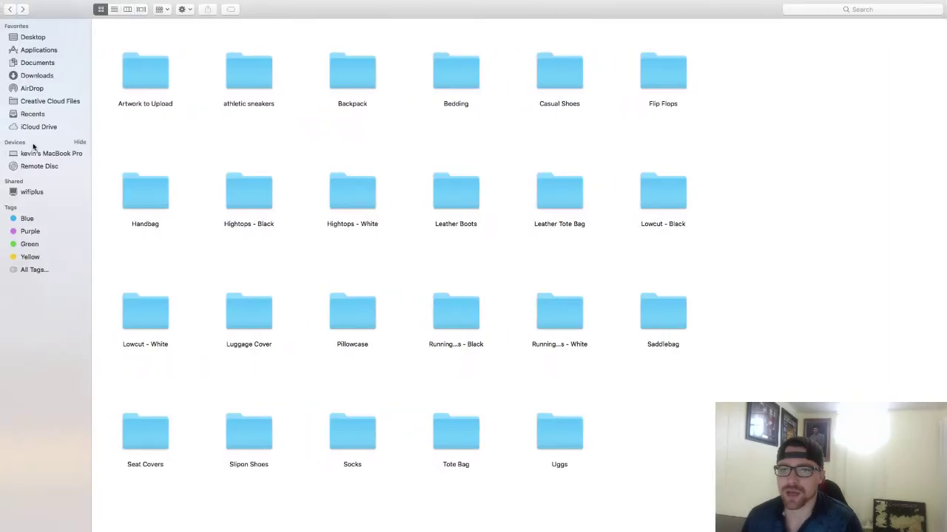
left_click(34, 76)
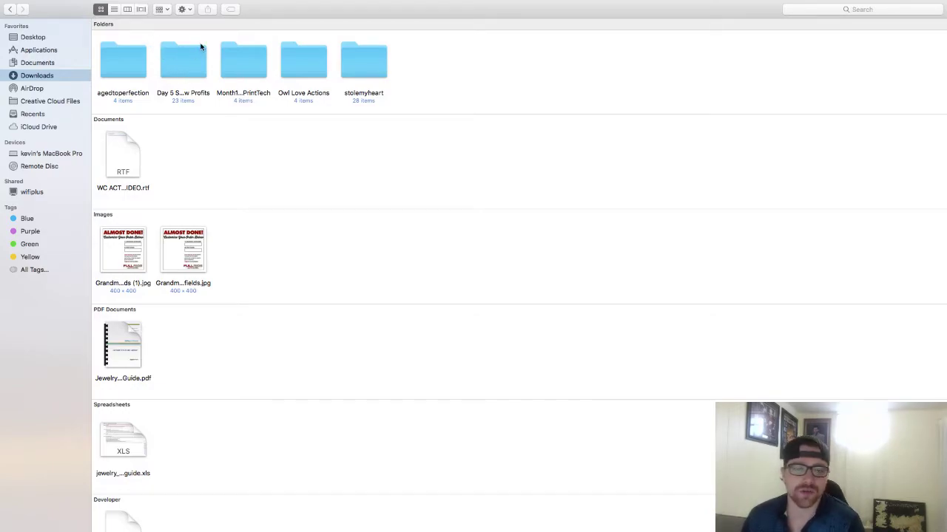
double_click(190, 56)
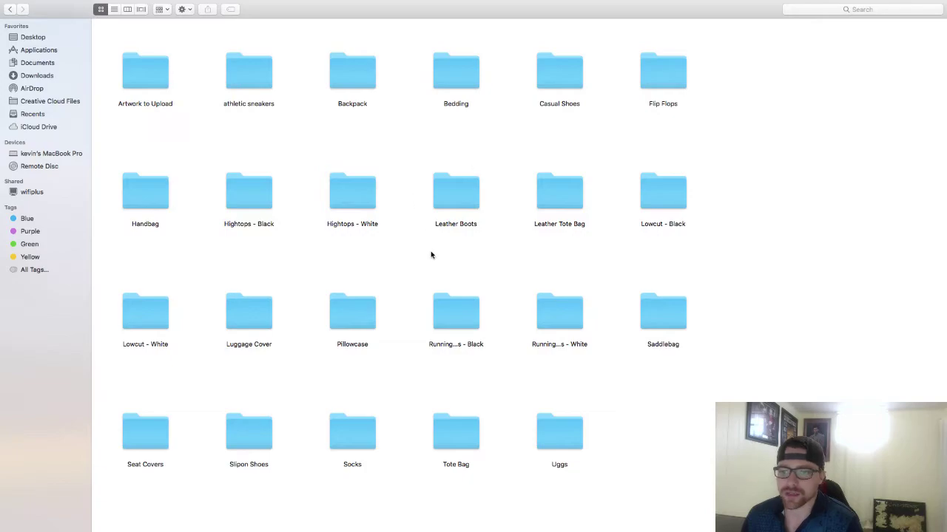
double_click(352, 311)
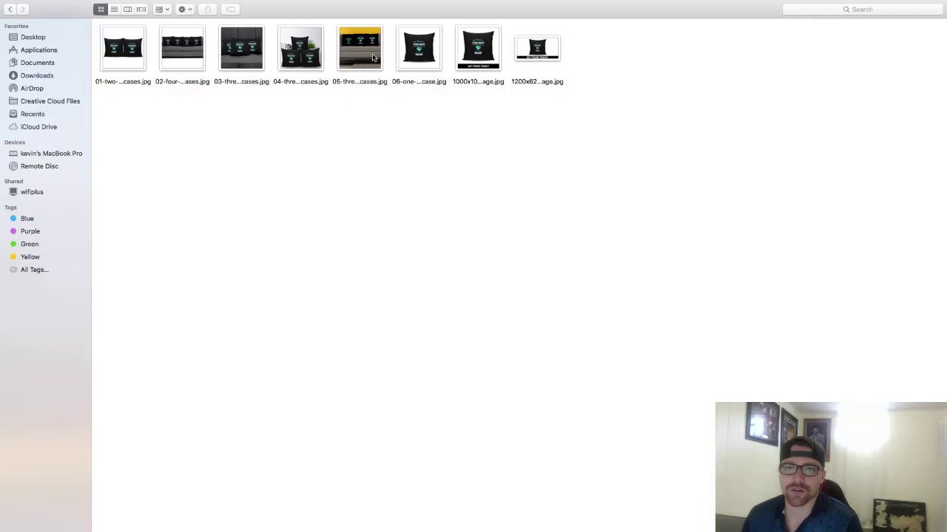
Step: Switch to Chrome, open the Pillow Profits Fulfillment app in the Shopify store and choose Pillow Cover as the product to add
key("super+Tab")
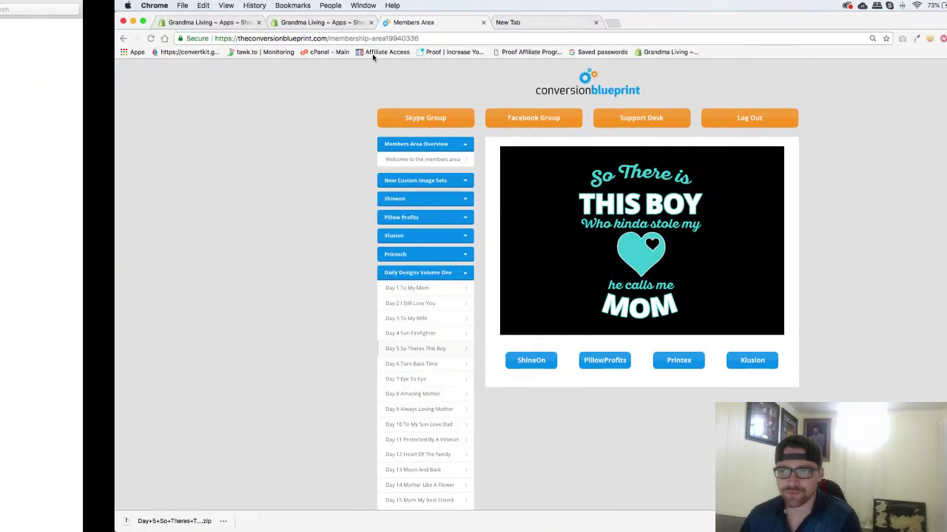
left_click(244, 23)
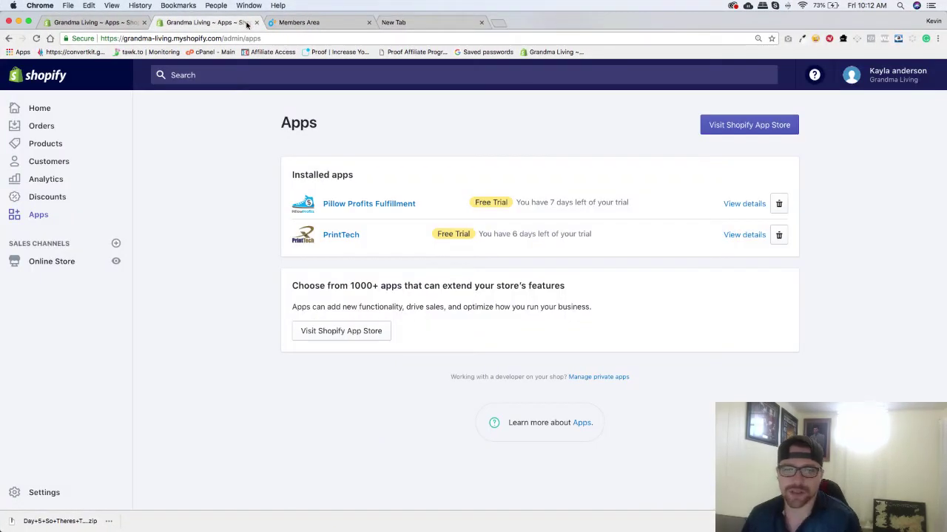
left_click(374, 207)
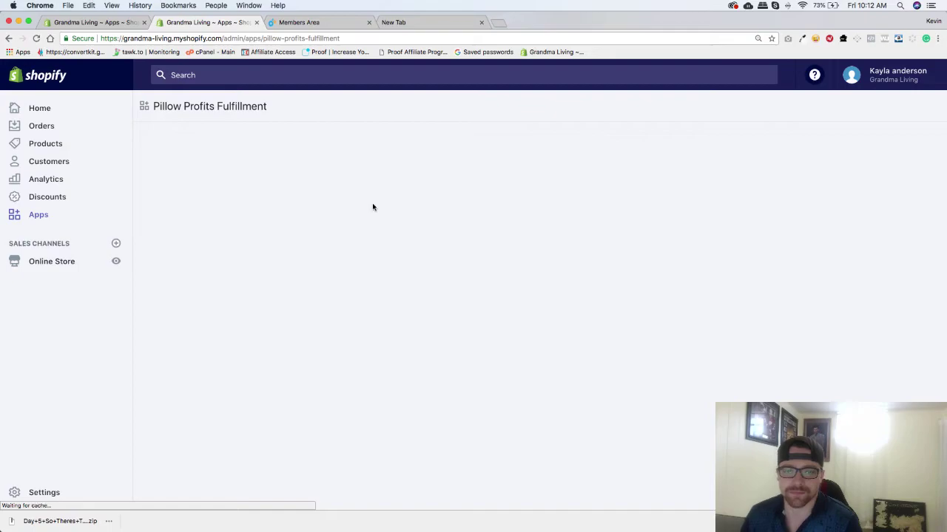
scroll(460, 290, "down", 2)
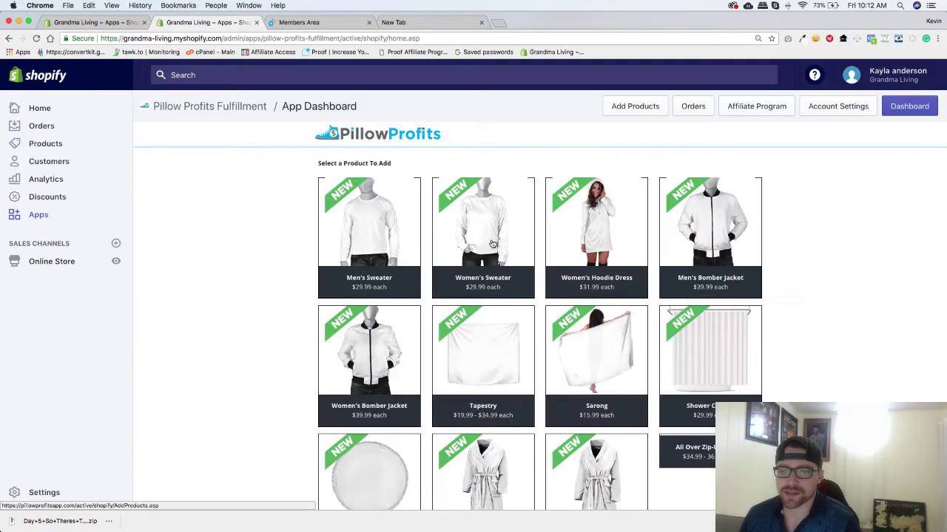
scroll(481, 281, "down", 8)
scroll(460, 275, "down", 5)
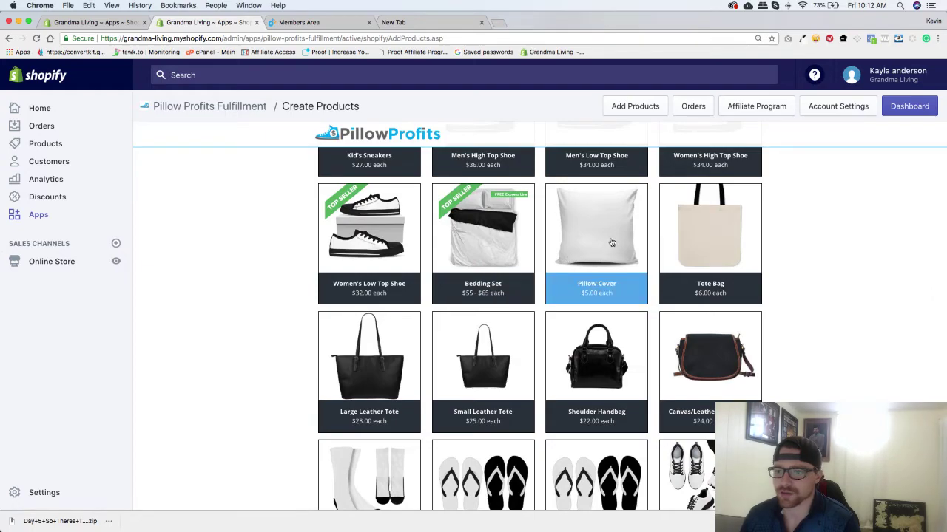
left_click(611, 242)
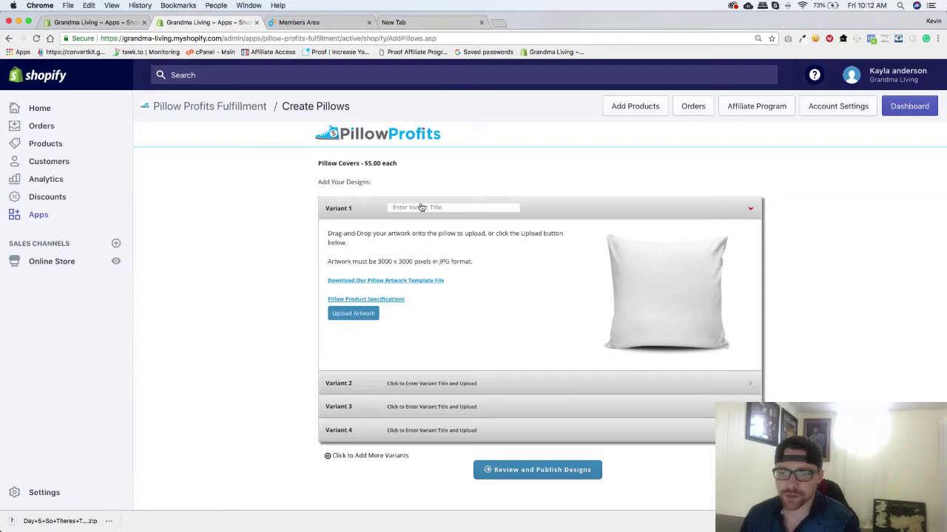
Step: Upload pillowcase-artwork.jpg from the Day 5 set's Artwork to Upload folder in Downloads as the Variant 1 design
left_click(368, 311)
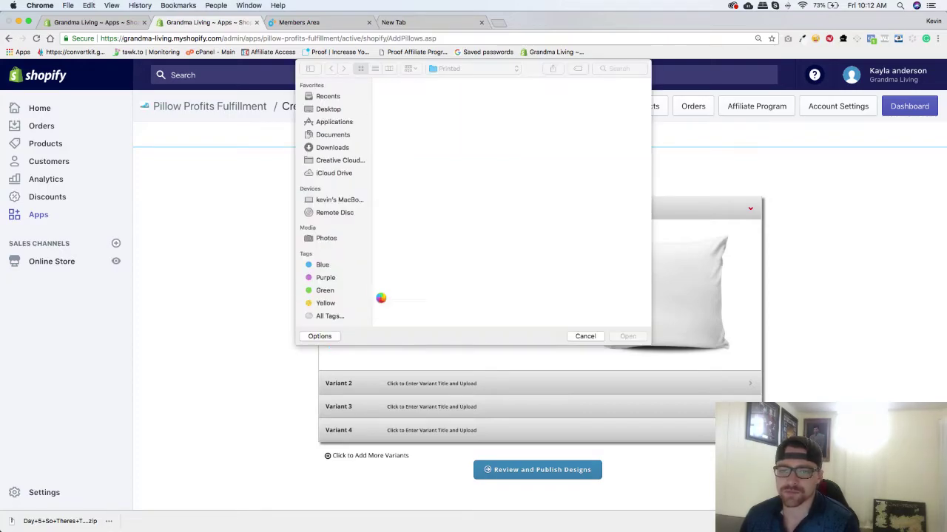
left_click(335, 148)
double_click(462, 113)
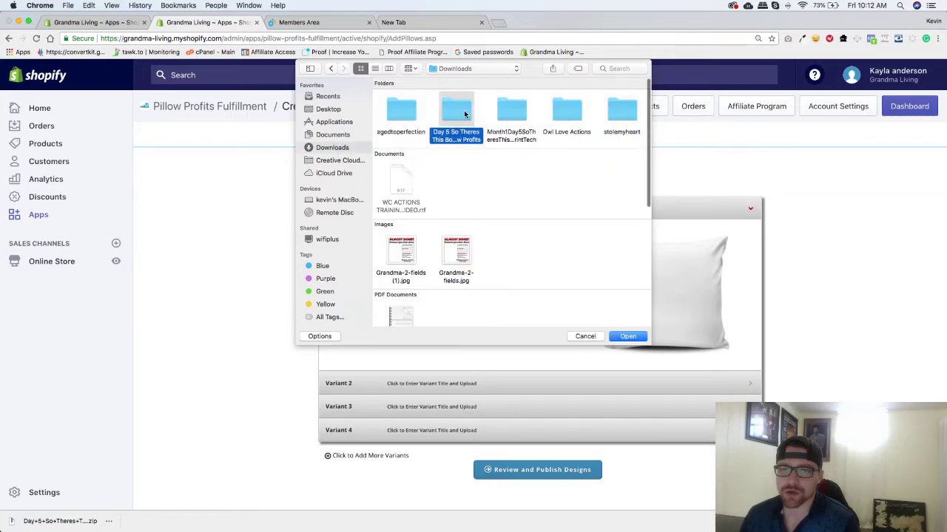
scroll(535, 198, "down", 3)
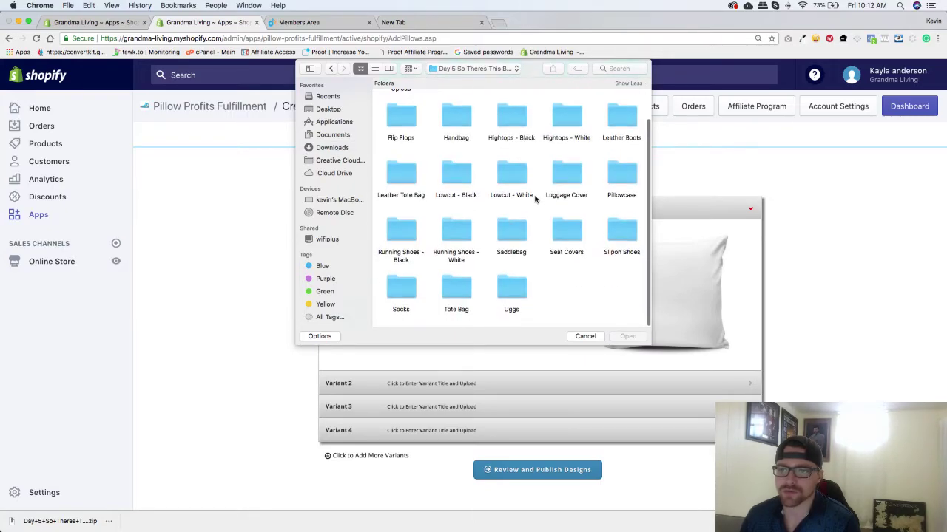
scroll(535, 198, "up", 3)
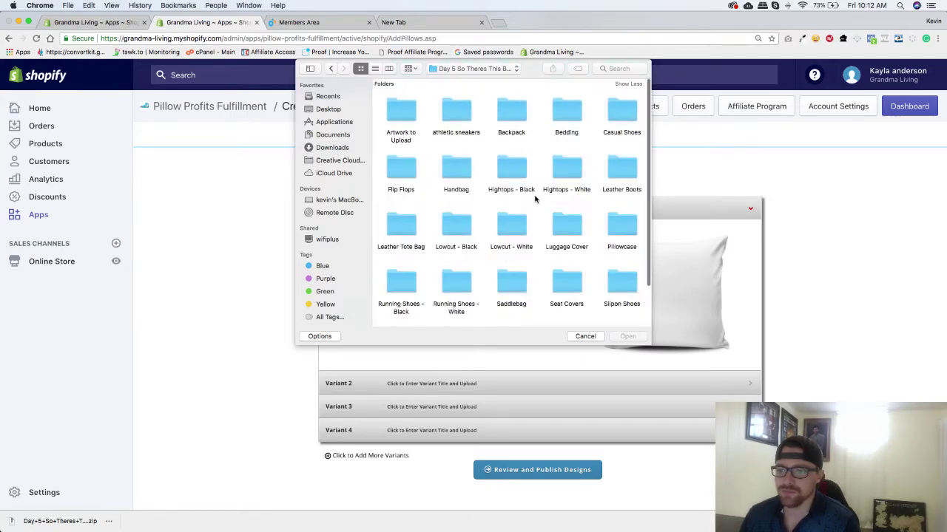
left_click(405, 110)
double_click(405, 110)
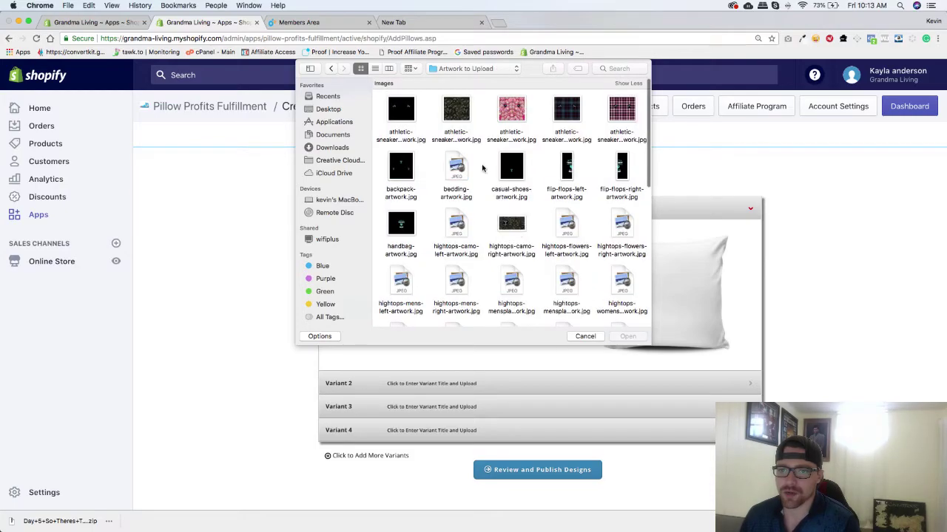
scroll(483, 174, "down", 1)
scroll(483, 175, "down", 3)
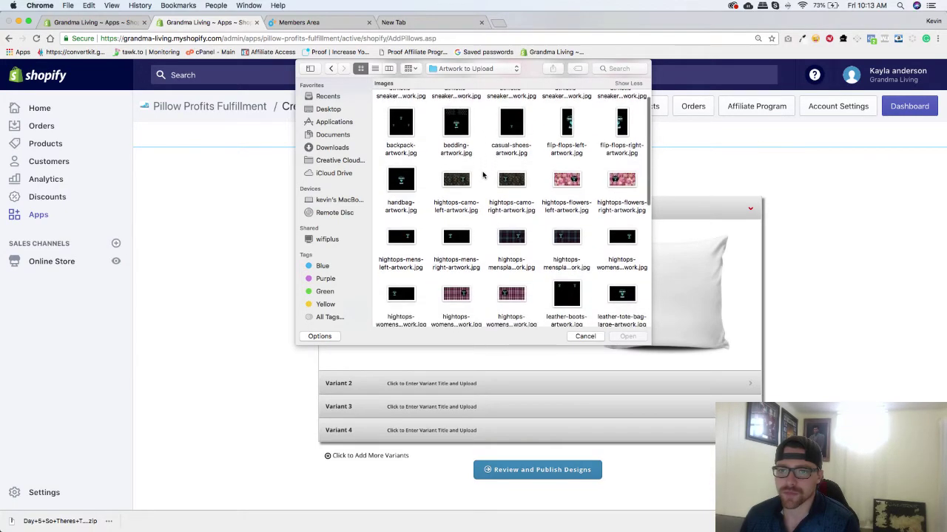
scroll(482, 174, "down", 4)
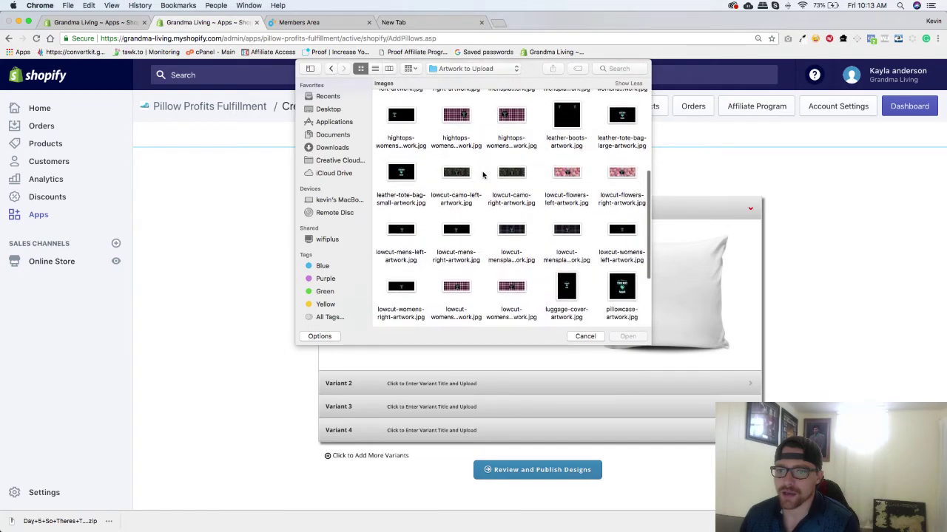
scroll(483, 175, "down", 1)
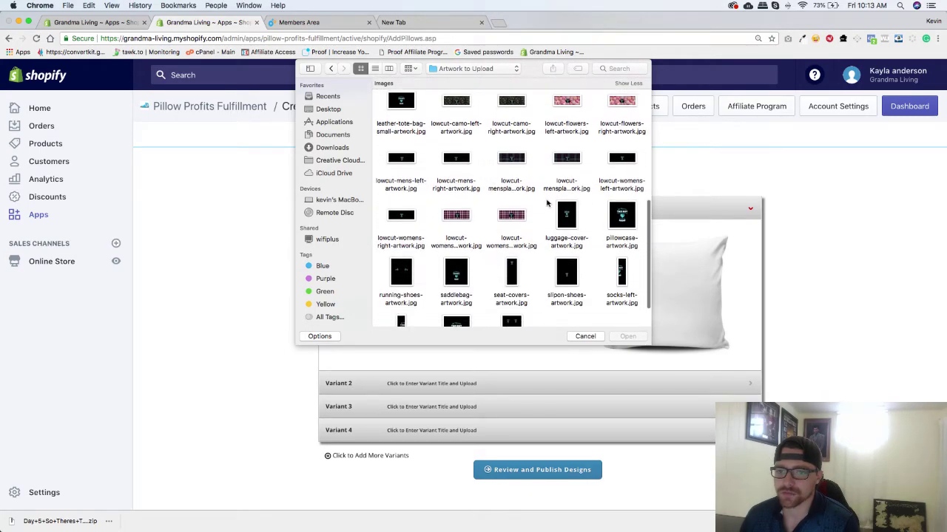
double_click(621, 214)
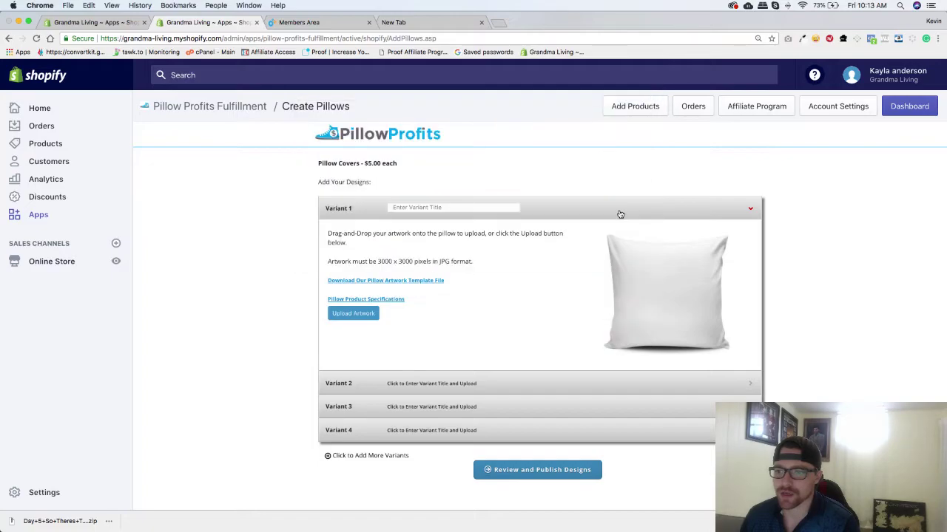
Step: Title Variant 1 "sotheresthisboy" and proceed to review and publish the design
left_click(459, 207)
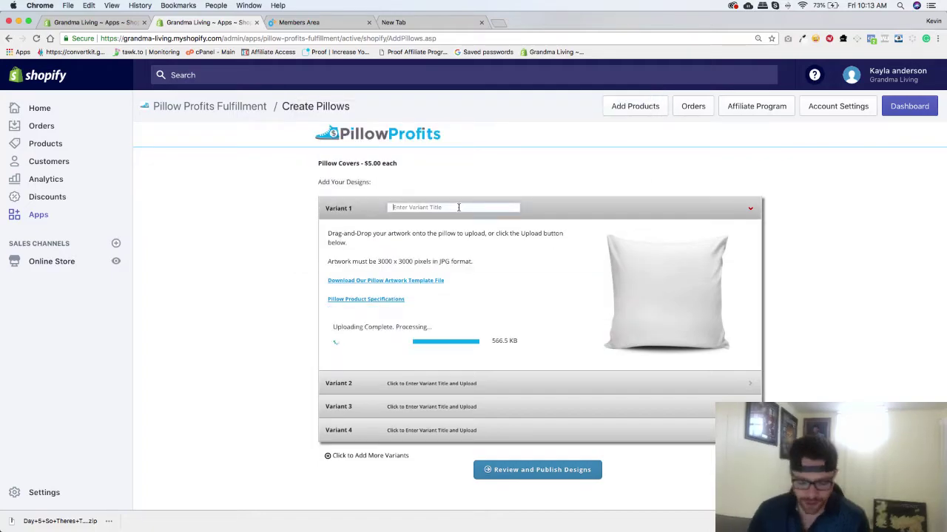
type("sotheresthi")
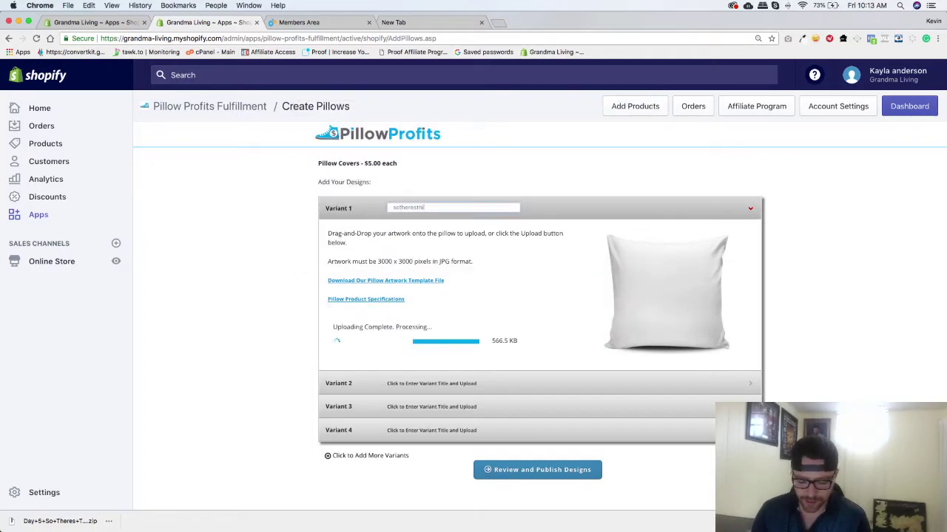
type("sboy")
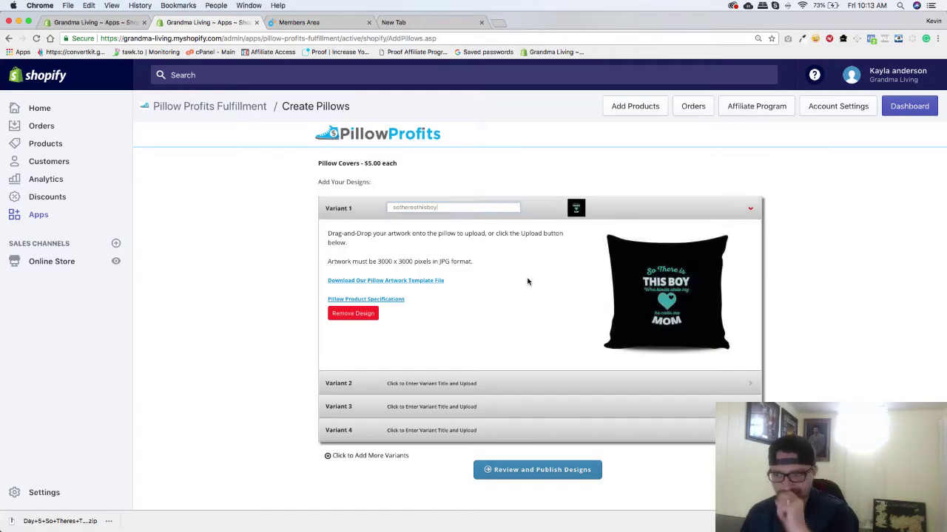
left_click(527, 281)
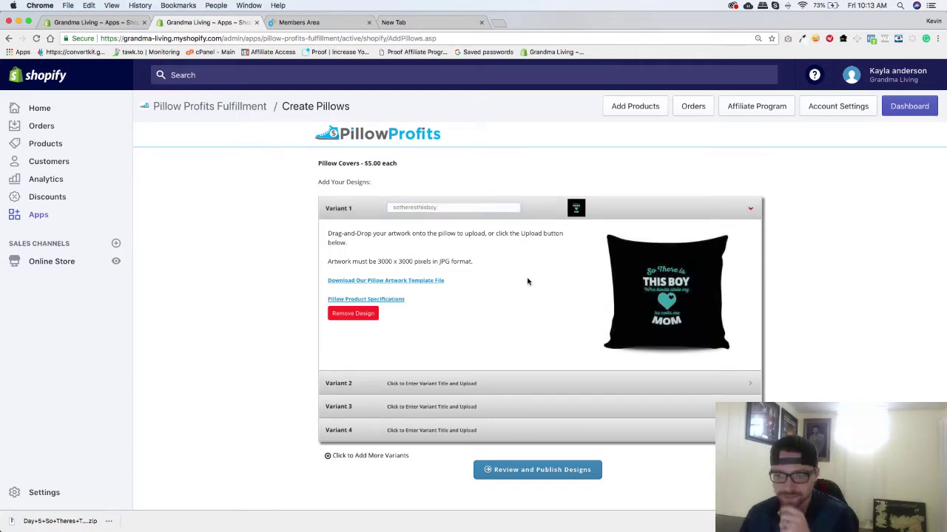
left_click(520, 471)
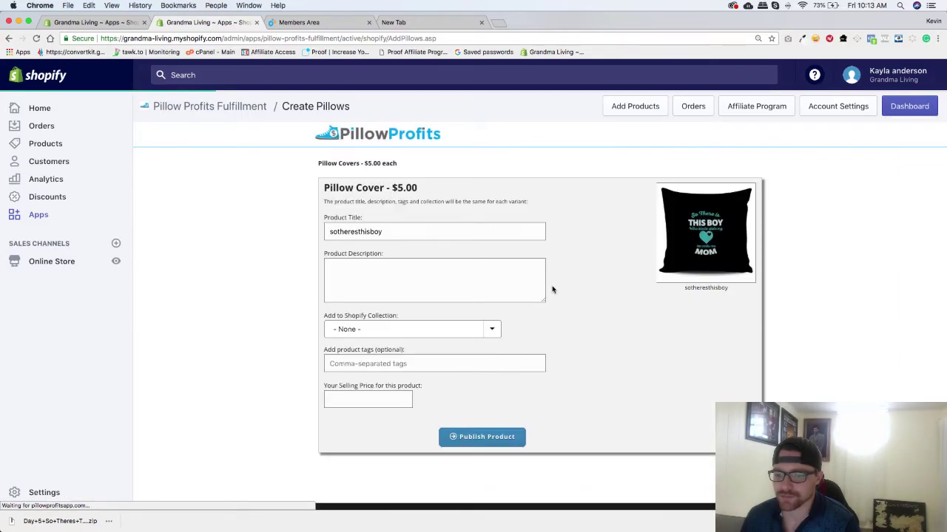
Step: Fill the product description with a placeholder row of the letter s
left_click(361, 266)
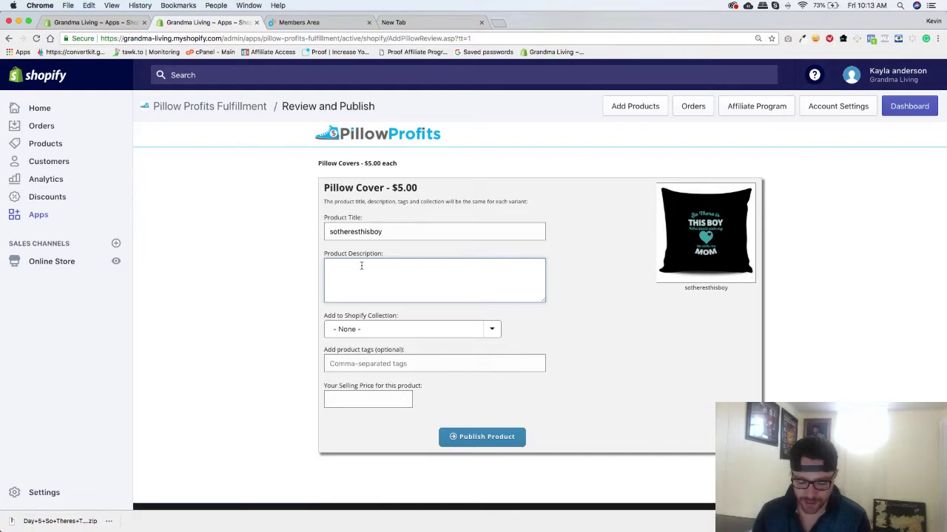
type("s")
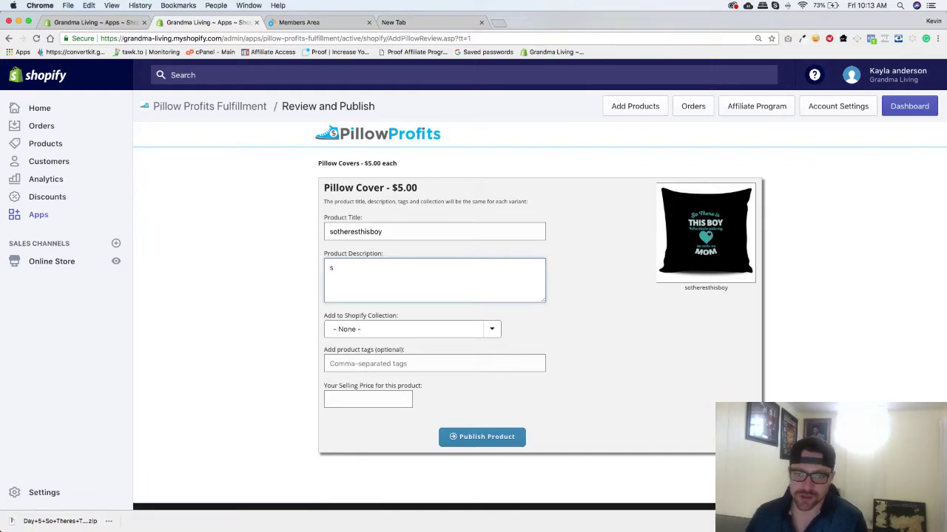
type("sssssssss")
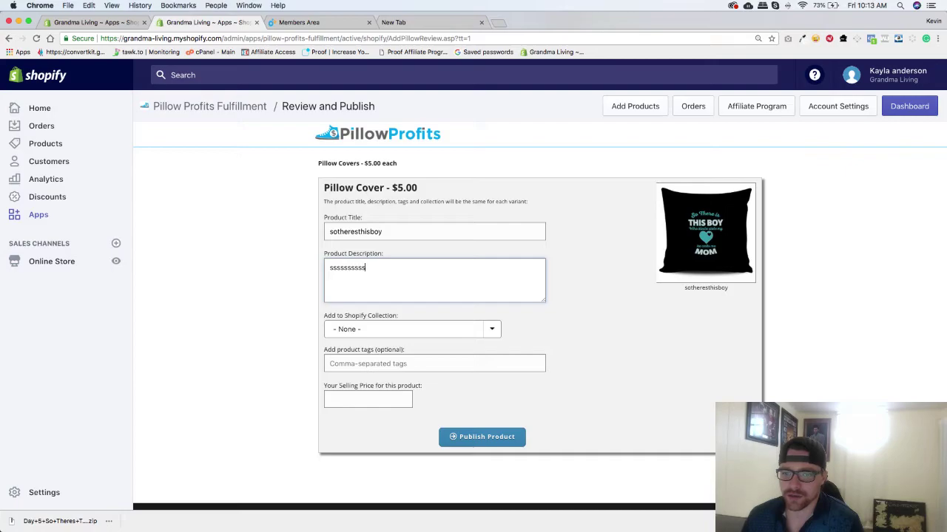
type("sssss")
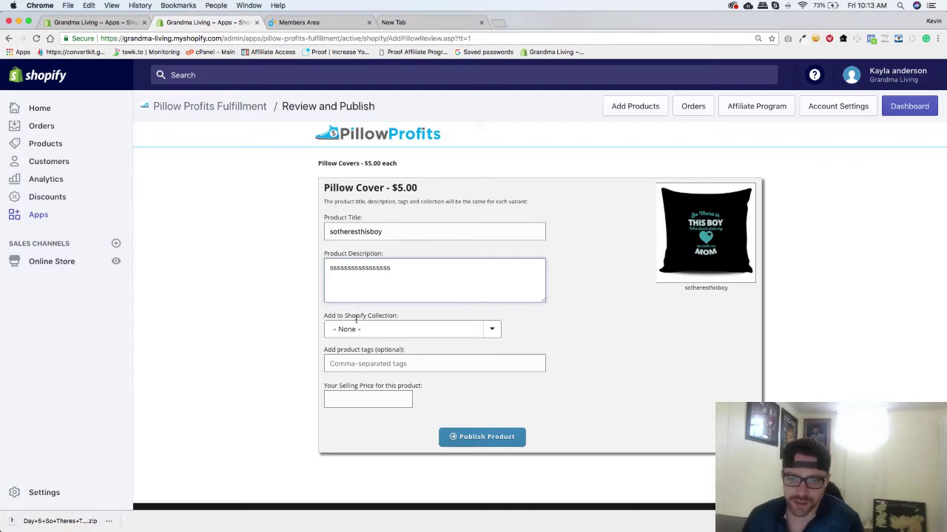
Step: Keep the Shopify collection at None, set the selling price to 9.99 and publish the pillow cover
left_click(371, 330)
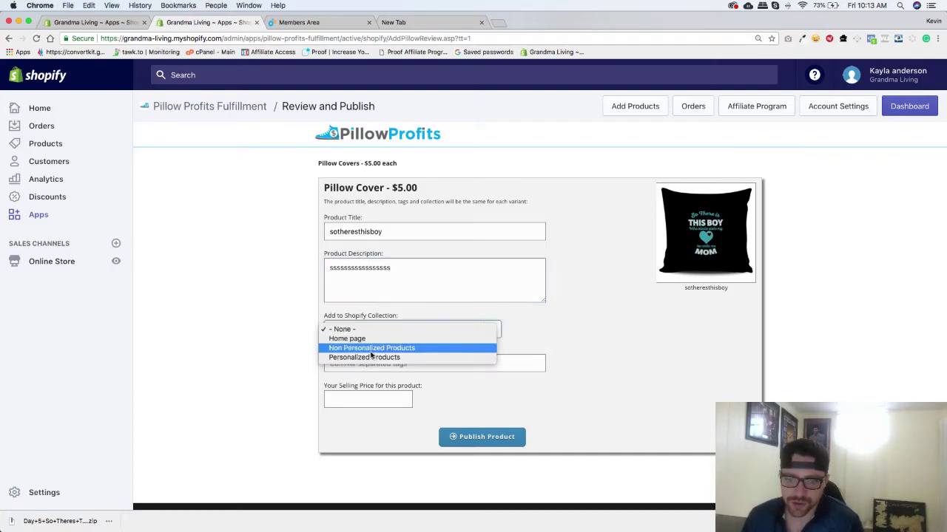
left_click(307, 309)
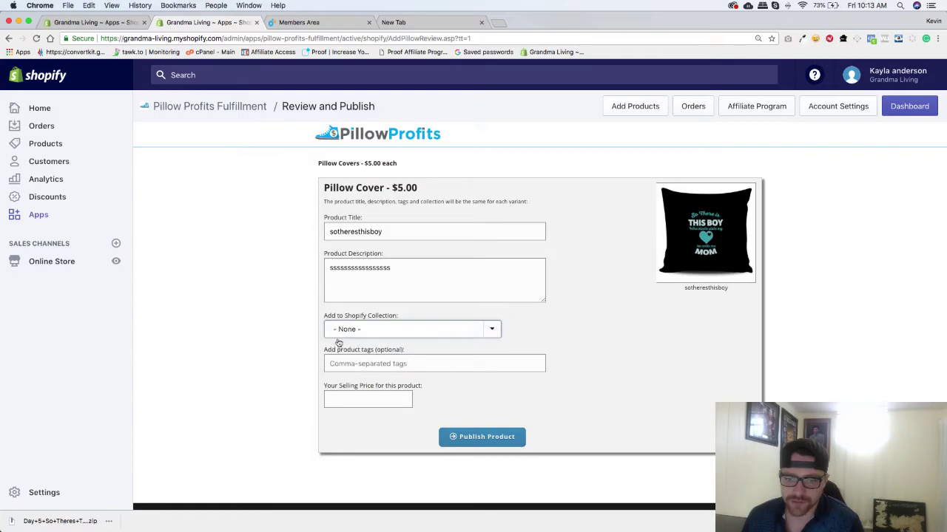
left_click(357, 397)
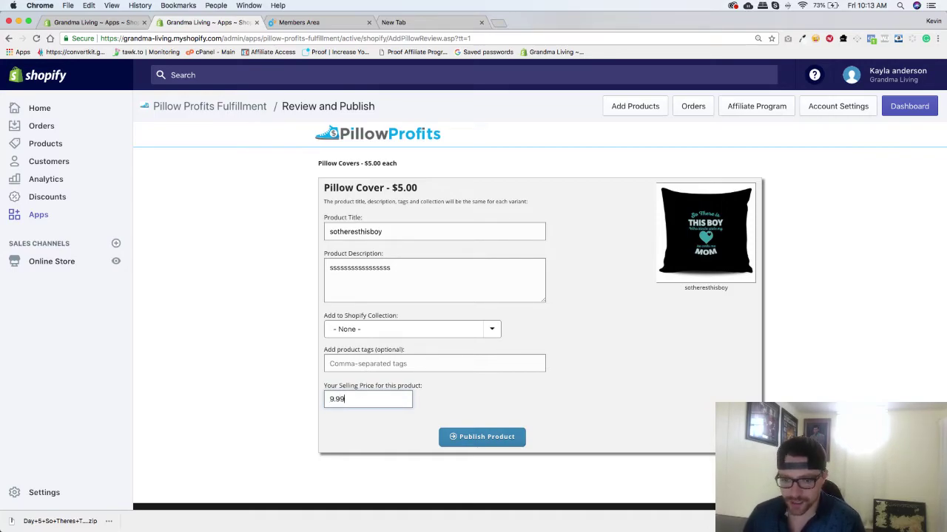
left_click(478, 437)
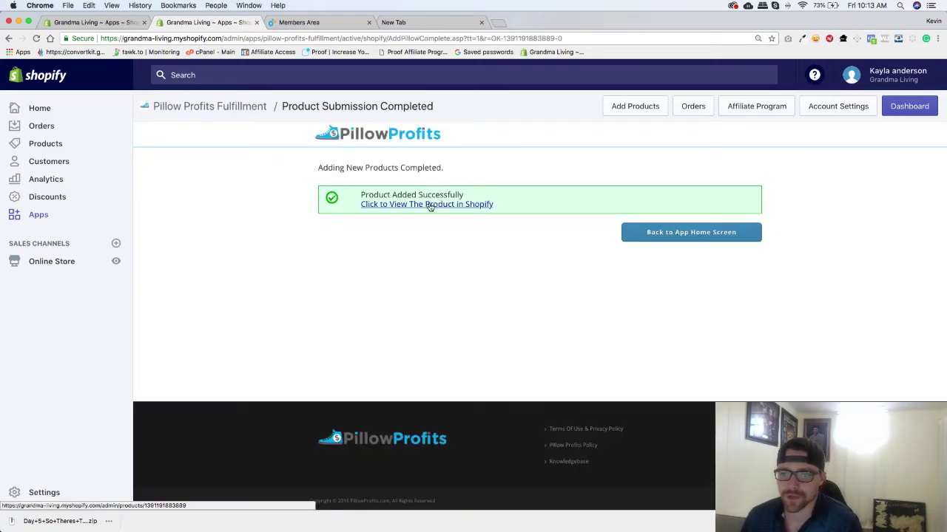
Step: Open the newly published pillow cover's product page in the Shopify admin
left_click(425, 206)
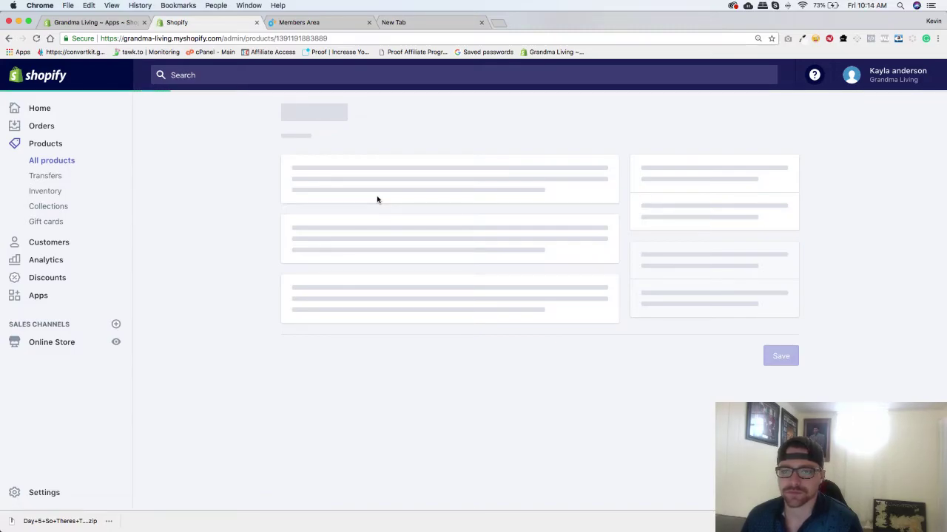
scroll(298, 221, "down", 2)
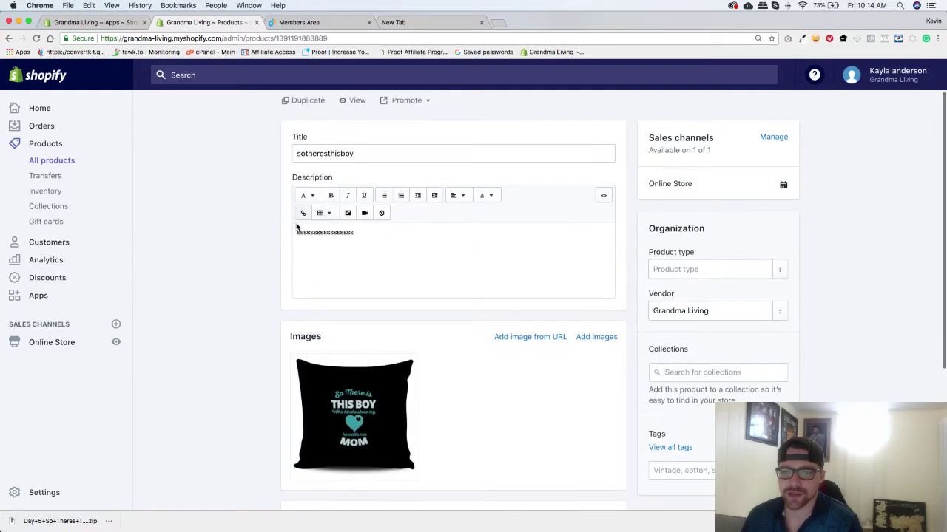
scroll(298, 227, "down", 2)
scroll(494, 342, "down", 2)
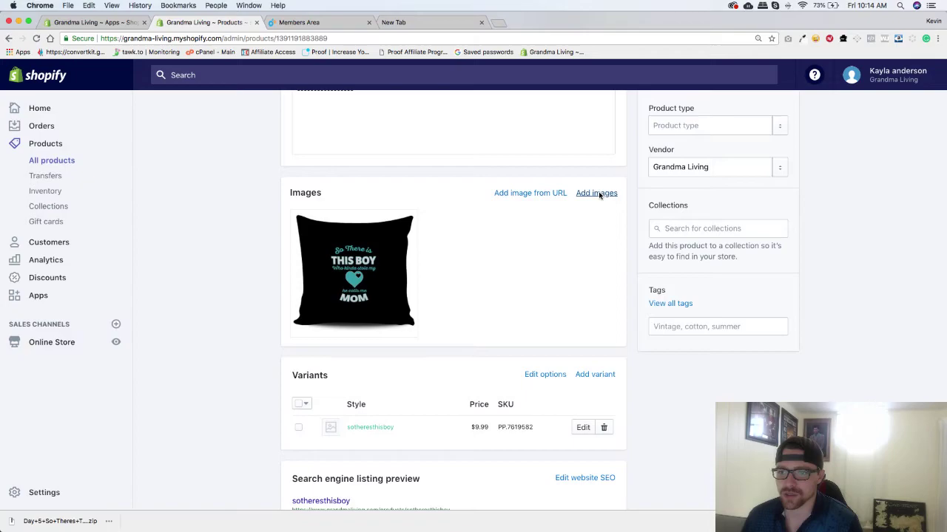
Step: Start adding product images and browse to the Pillowcase folder inside the Day 5 So Theres This Boy folder in Downloads
left_click(600, 196)
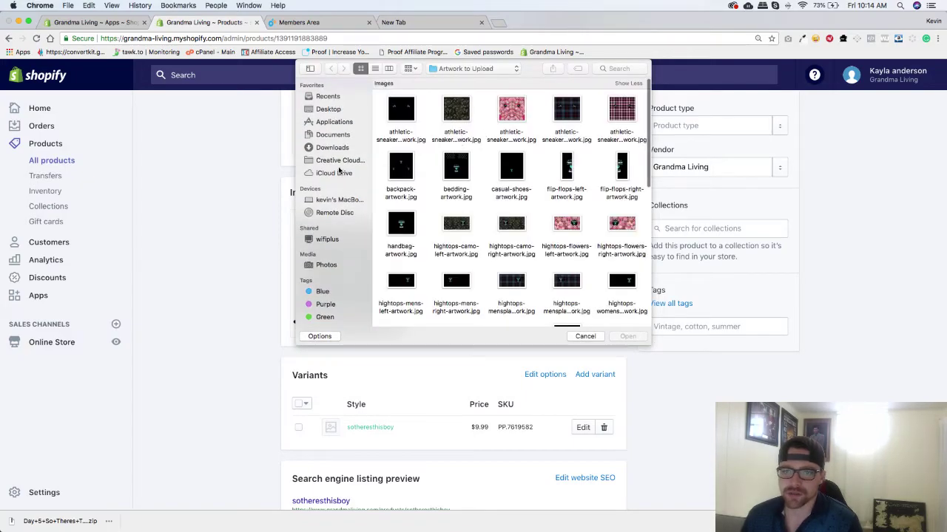
left_click(332, 147)
left_click(458, 112)
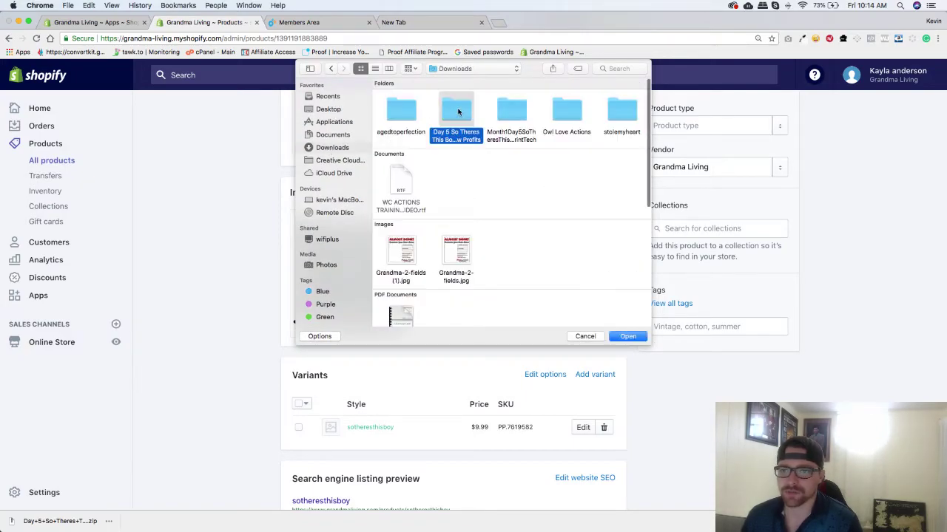
double_click(457, 112)
scroll(529, 224, "down", 2)
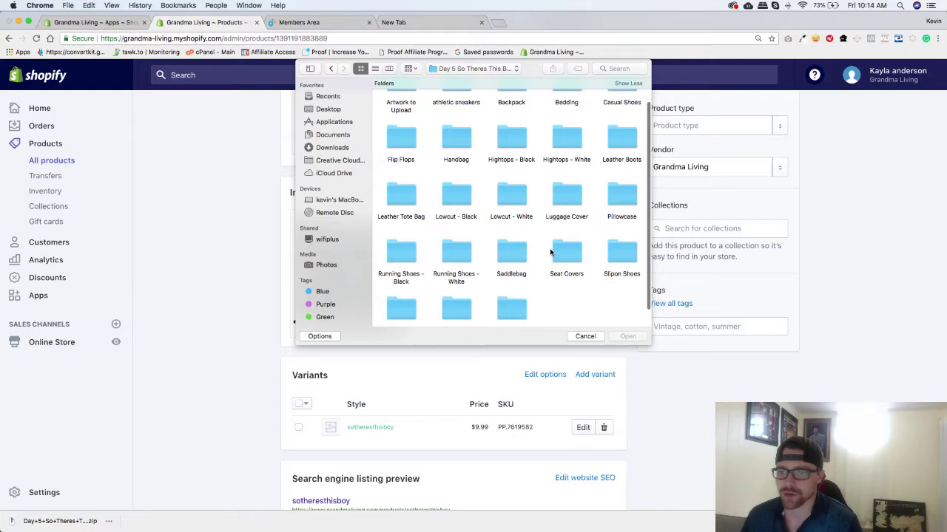
scroll(497, 262, "down", 2)
scroll(497, 263, "up", 2)
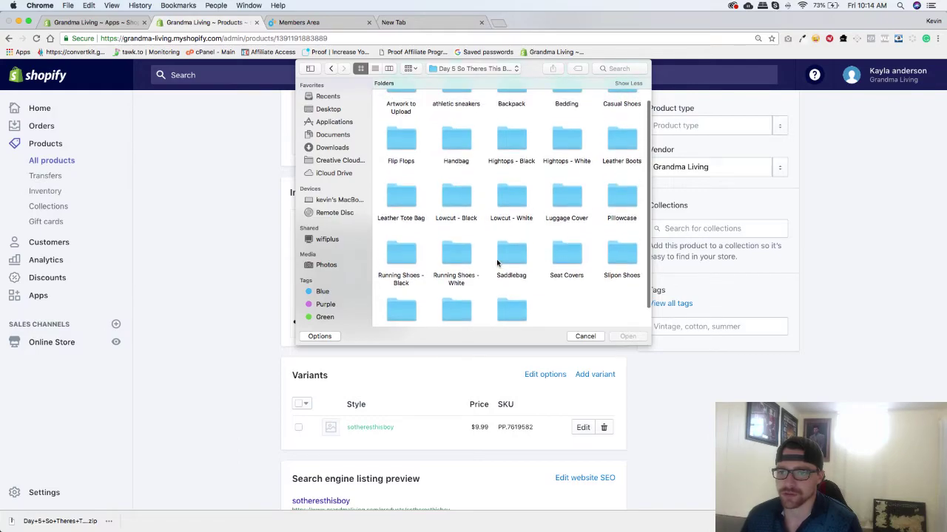
double_click(621, 193)
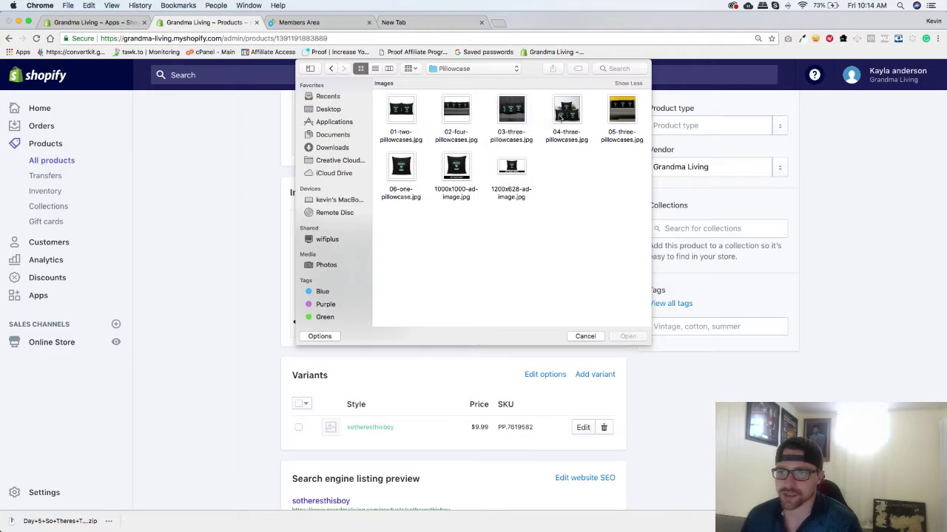
Step: Upload 03-three-pillowcases.jpg, 04-three-pillowcases.jpg and 05-three-pillowcases.jpg as product images
left_click(562, 117)
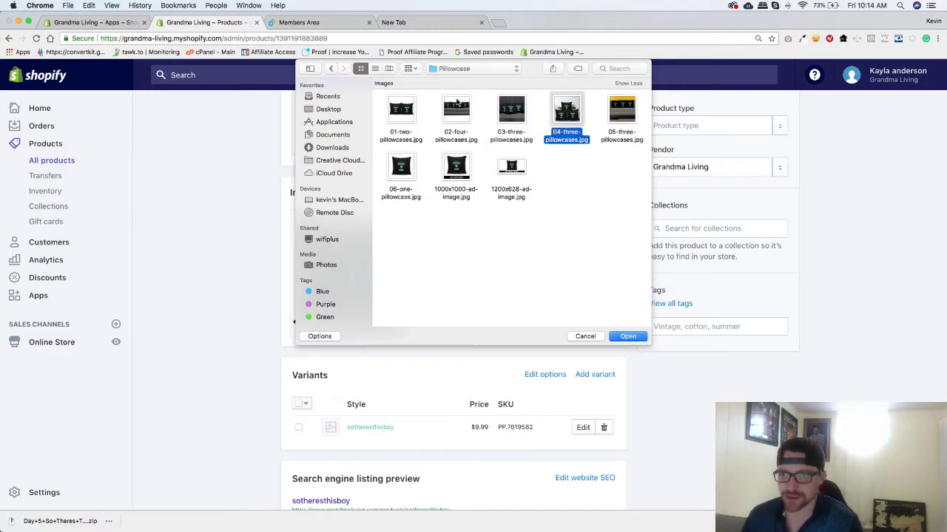
left_click(553, 163)
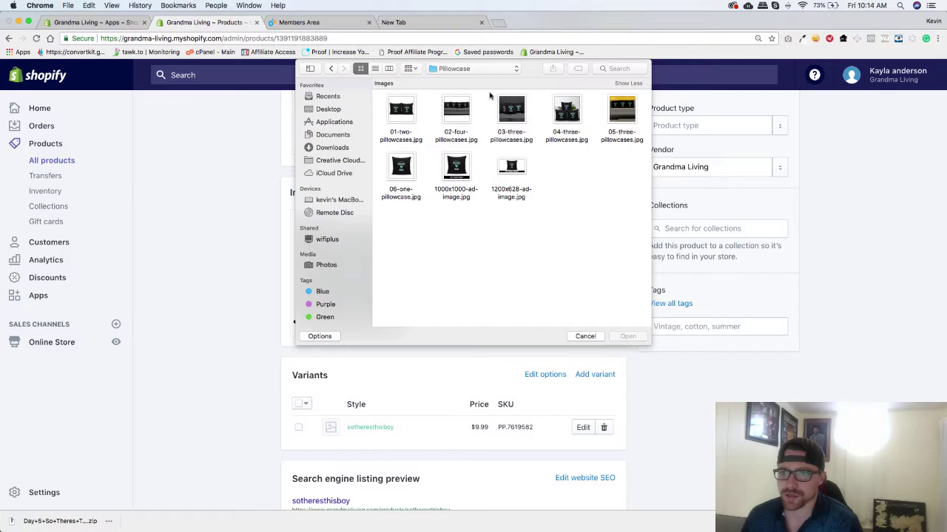
left_click_drag(488, 95, 634, 162)
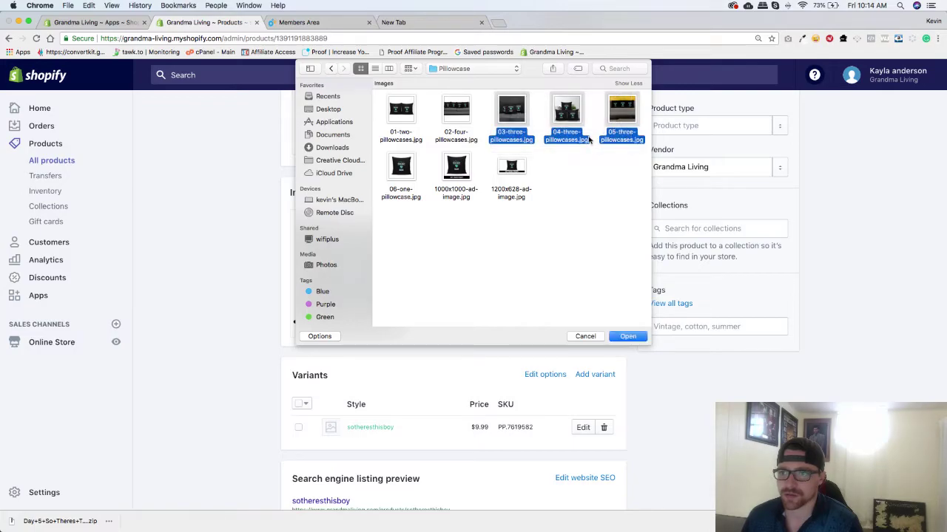
left_click(633, 337)
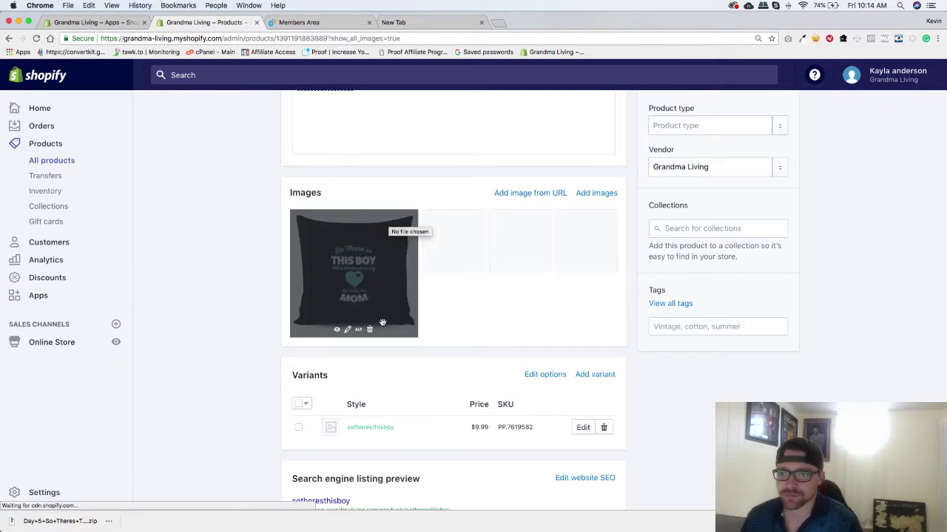
Step: Delete the original single-pillow image and make the stacked three-pillow photo with the plant the main product image
left_click(370, 329)
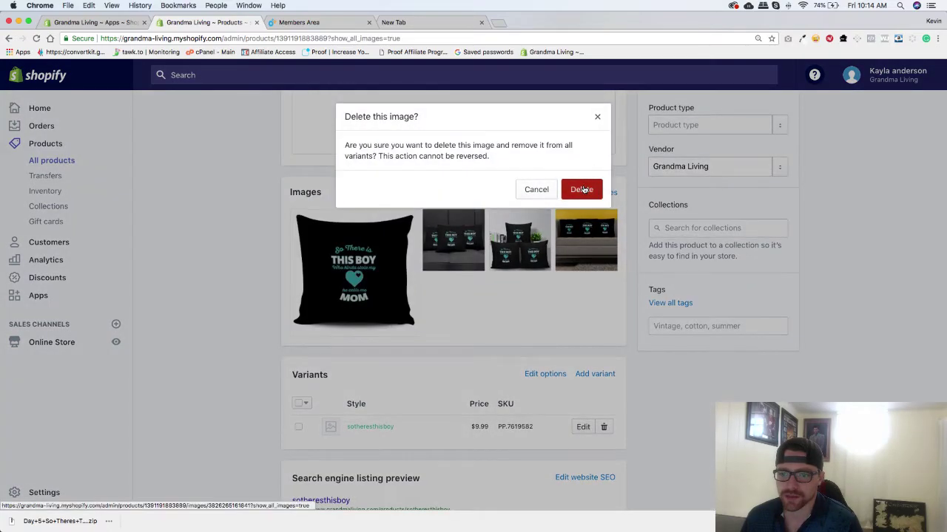
left_click(583, 189)
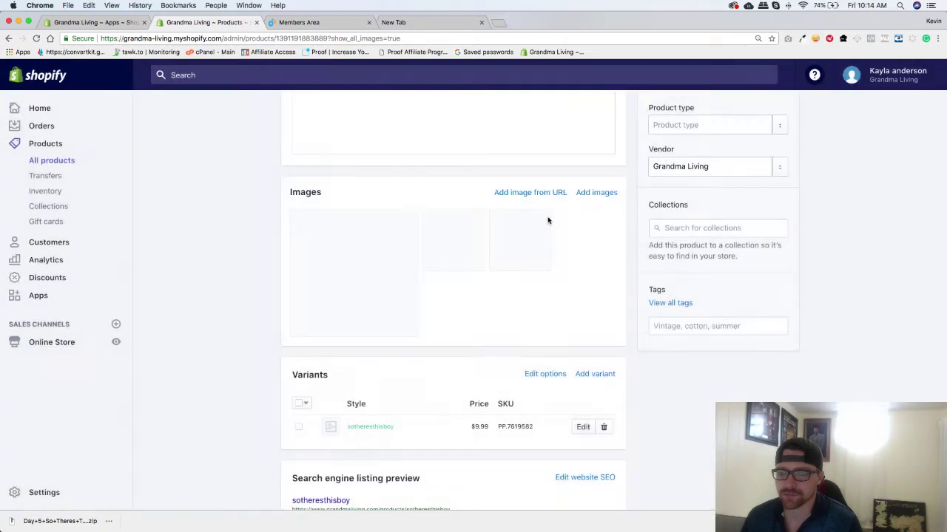
left_click_drag(460, 225, 370, 281)
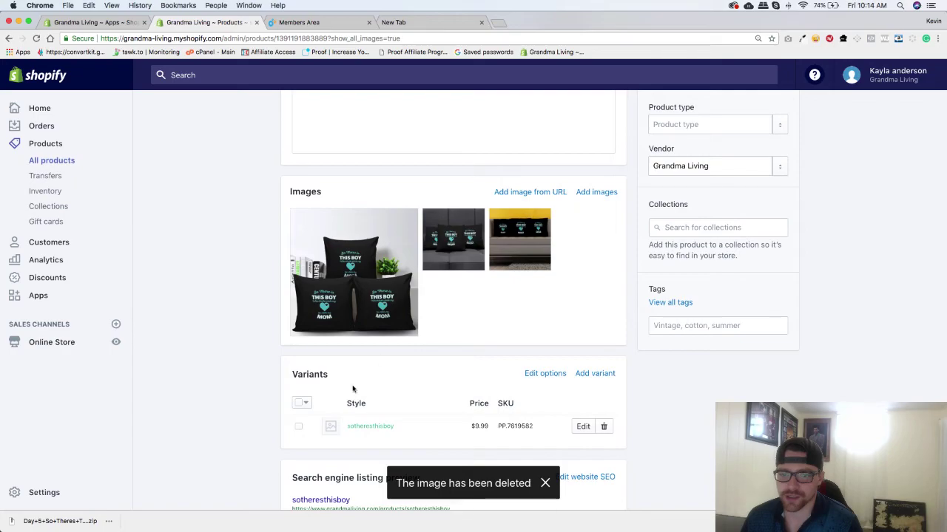
Step: Assign the stacked three-pillow photo as the sotheresthisboy variant's image and save it
left_click(331, 428)
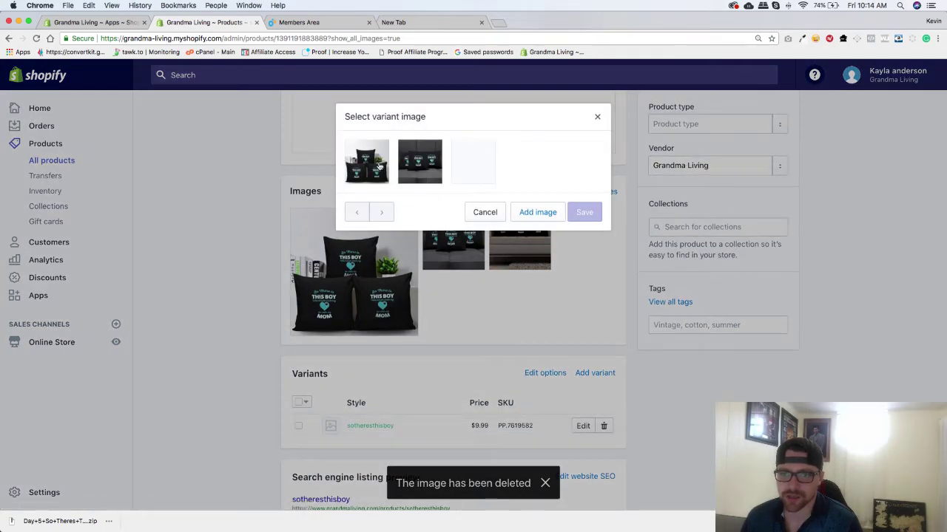
left_click(376, 167)
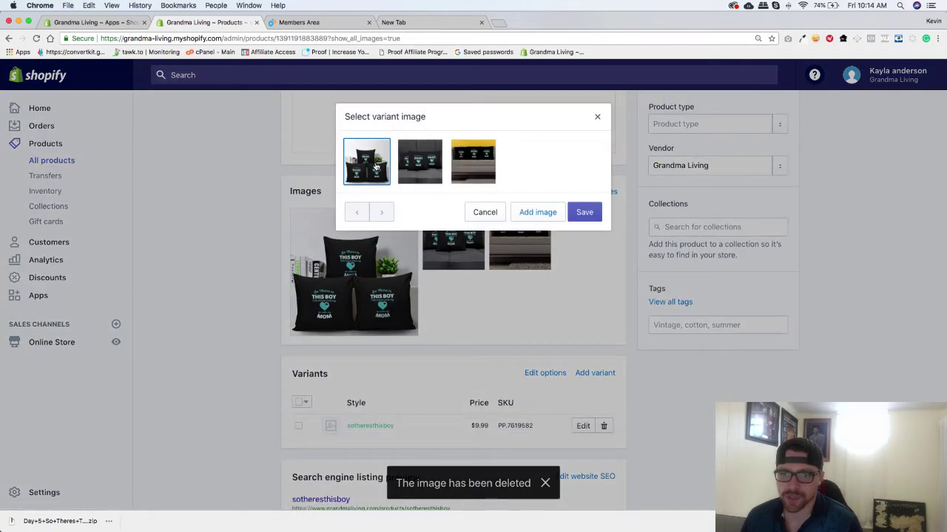
left_click(596, 212)
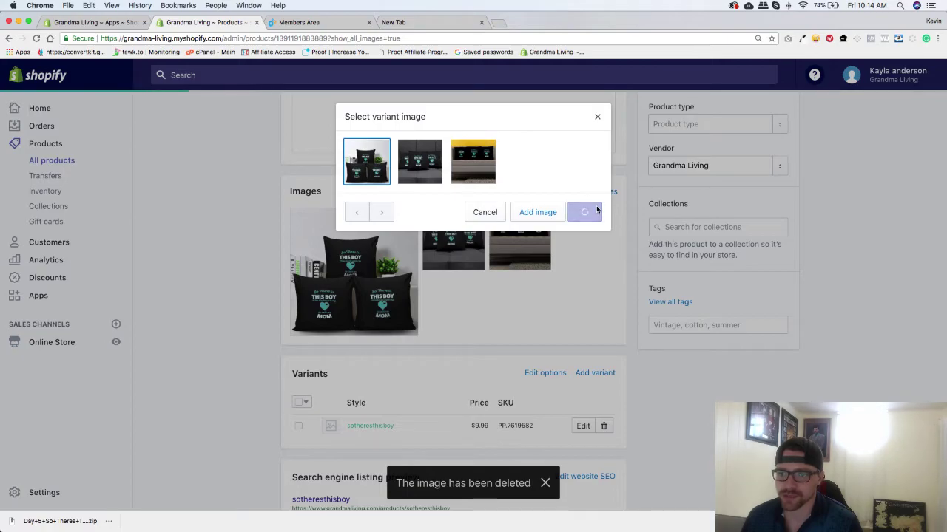
scroll(571, 272, "down", 2)
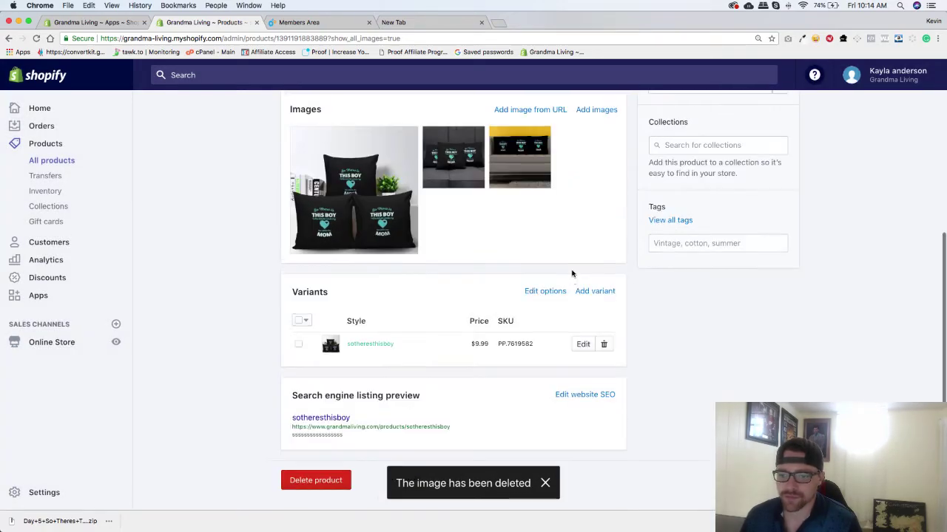
scroll(754, 268, "up", 5)
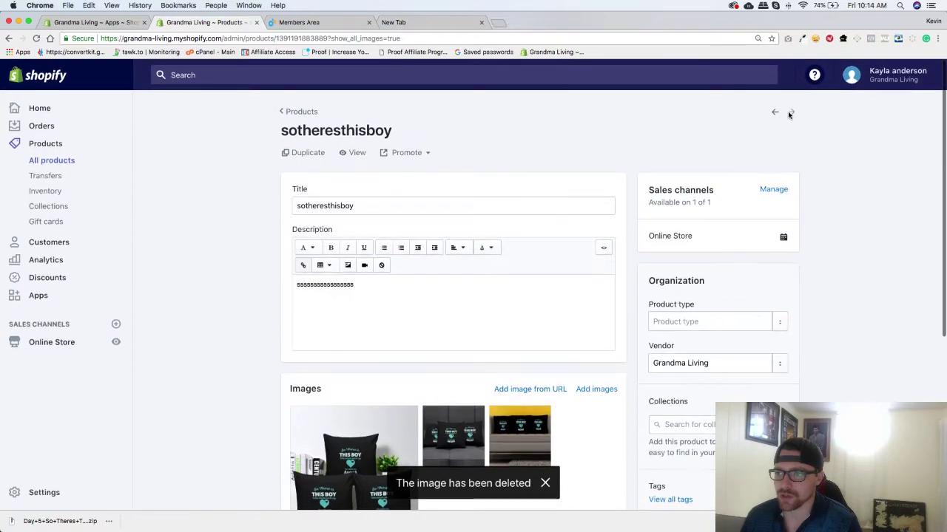
scroll(759, 336, "down", 2)
scroll(378, 222, "up", 2)
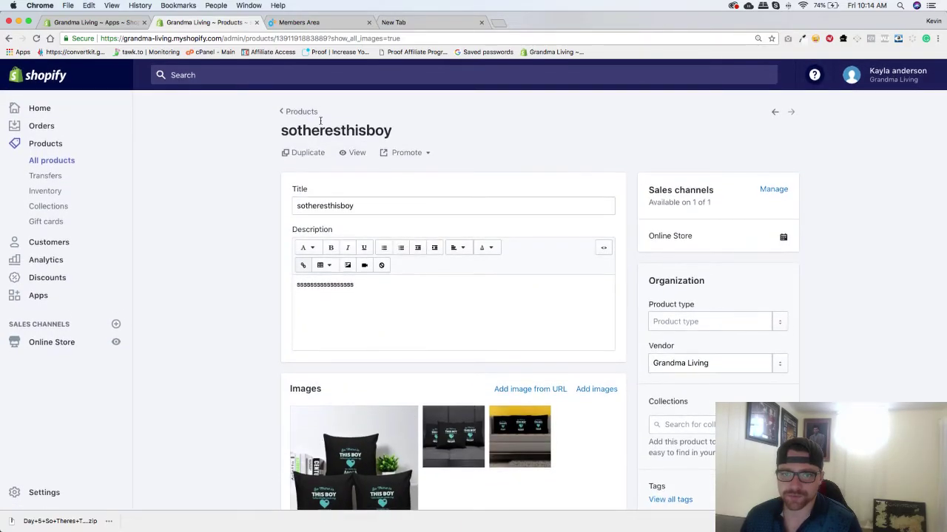
Step: Open the Owl Love Crewneck Sweat product and copy its description HTML from the Easy Returns heading through the opening <ul> tag
left_click(309, 115)
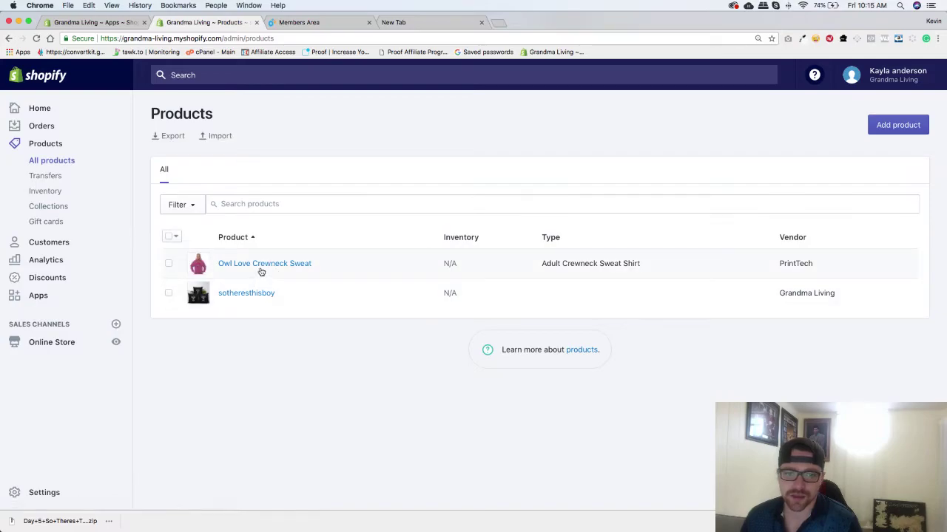
left_click(261, 270)
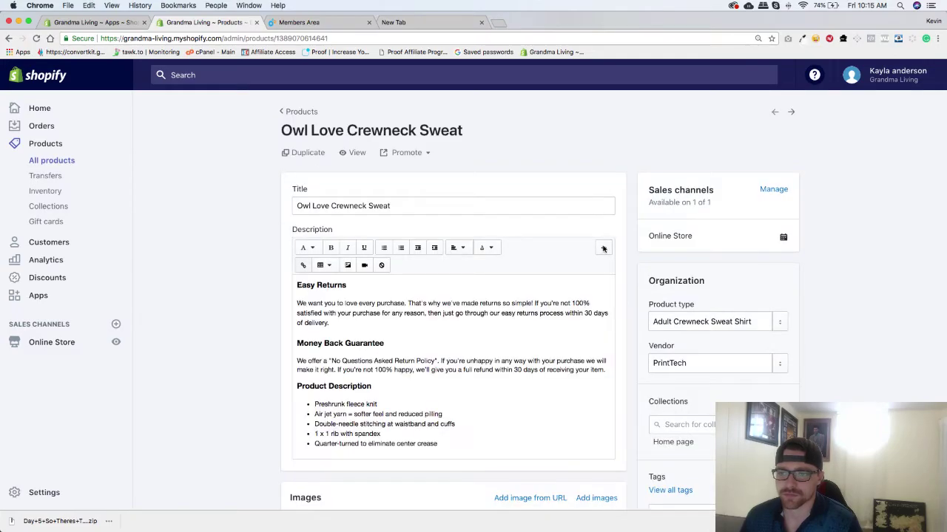
left_click(603, 250)
scroll(440, 372, "down", 3)
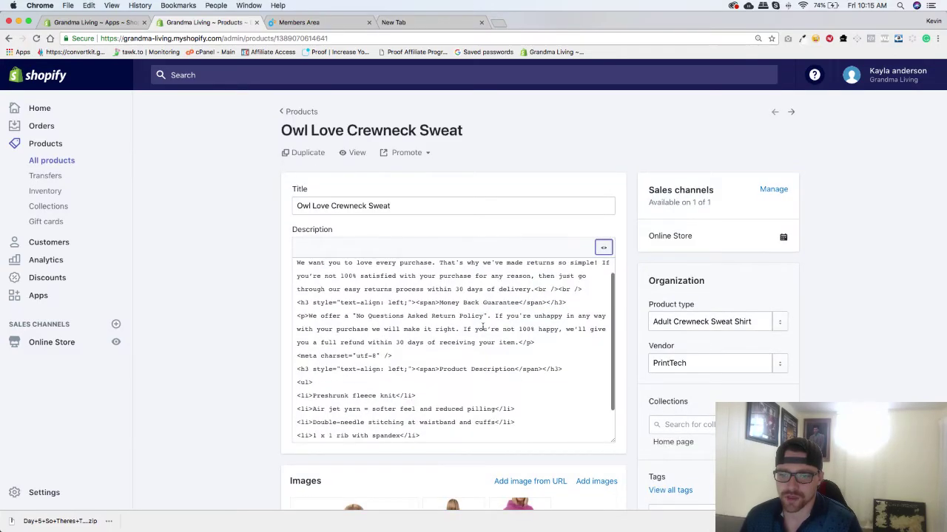
scroll(440, 372, "down", 1)
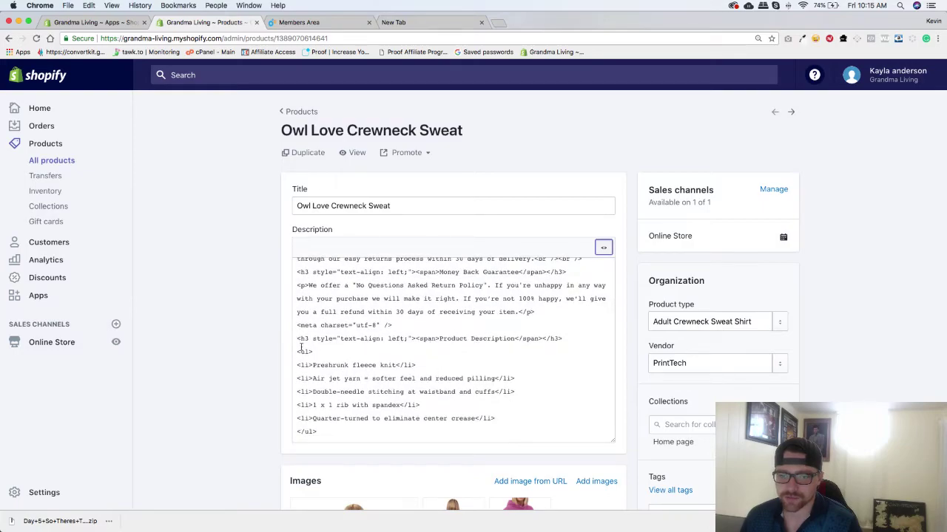
left_click_drag(315, 352, 586, 276)
left_click(314, 298)
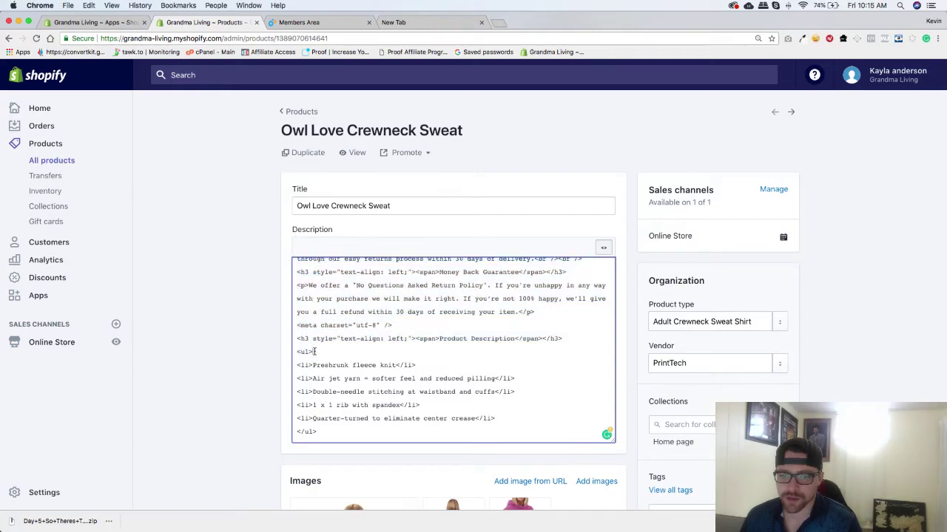
left_click_drag(315, 352, 291, 238)
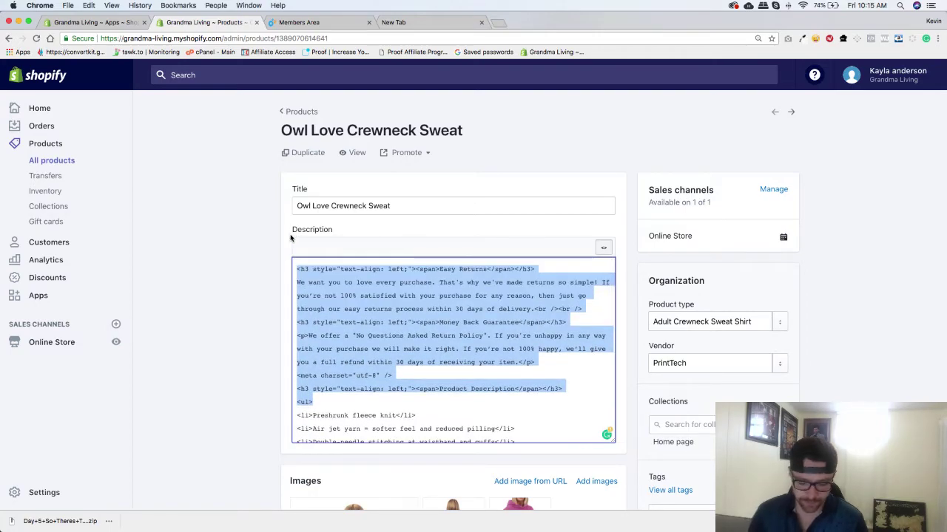
Step: Replace the sotheresthisboy product's placeholder description with the copied HTML, return to the formatted view and save the product
left_click(284, 112)
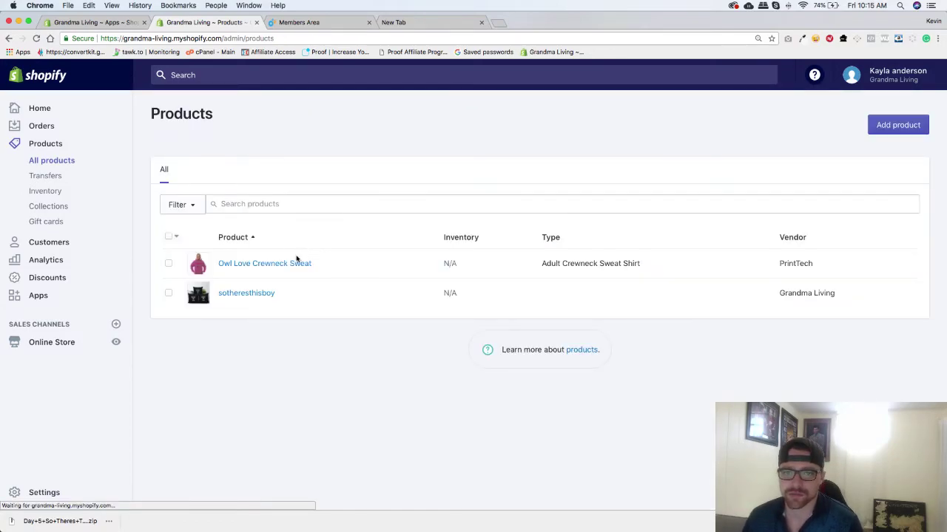
left_click(249, 294)
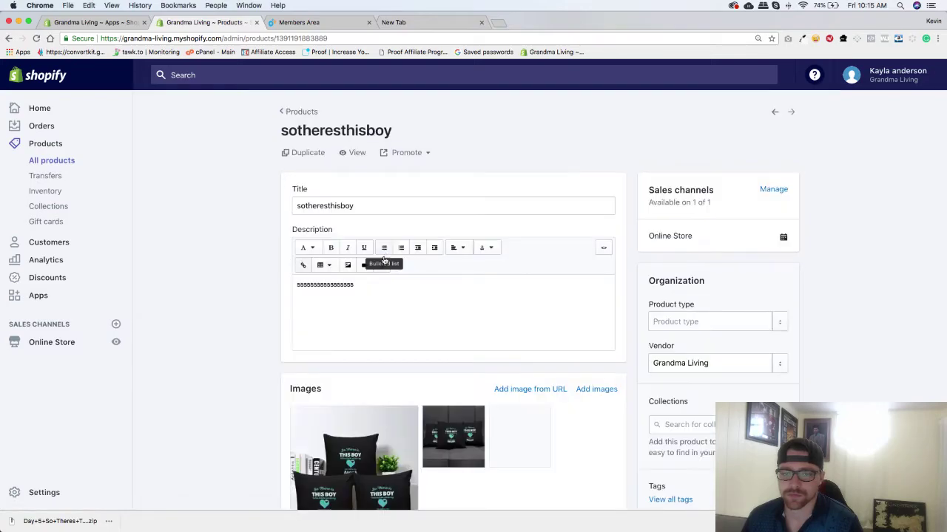
left_click(370, 282)
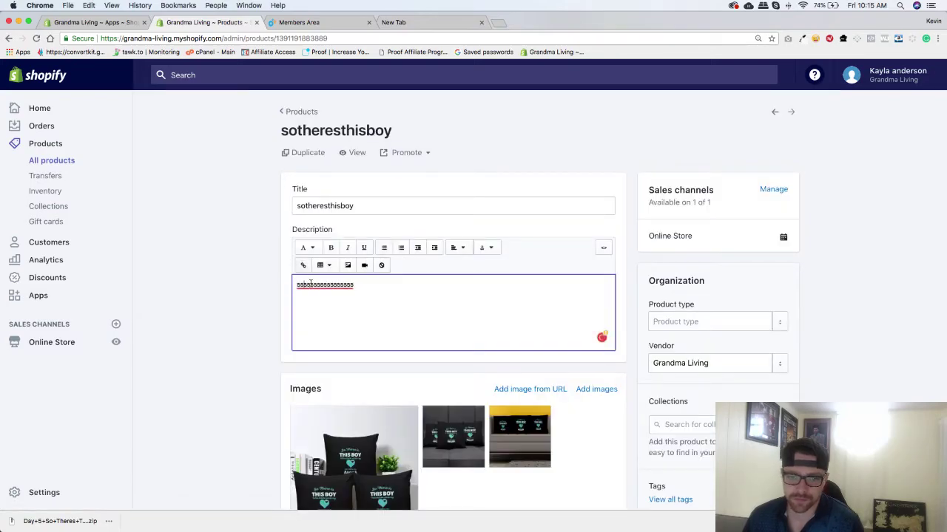
left_click_drag(372, 282, 294, 283)
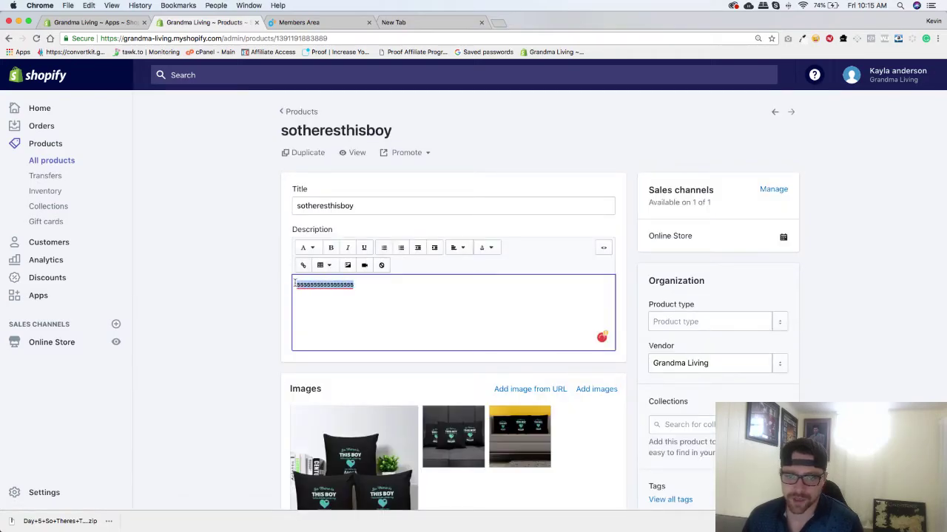
left_click(603, 248)
left_click_drag(328, 269, 307, 269)
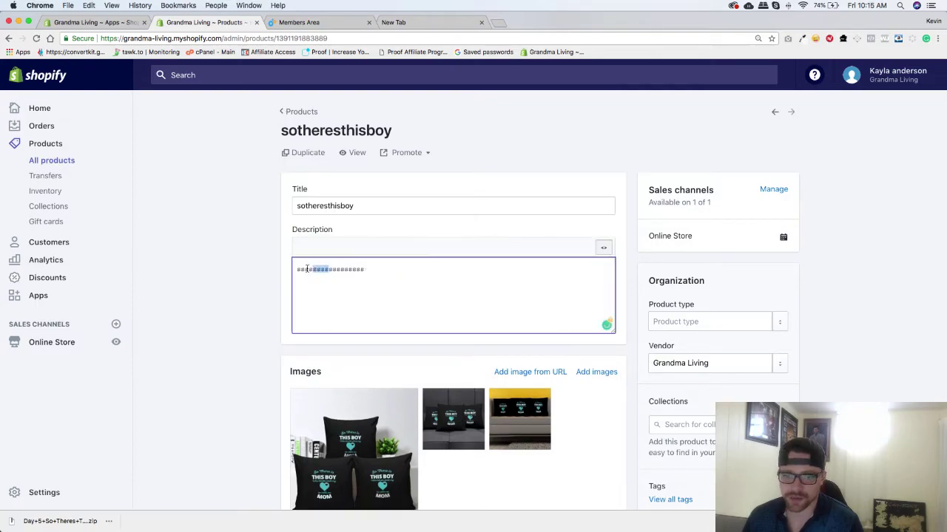
left_click_drag(389, 268, 283, 270)
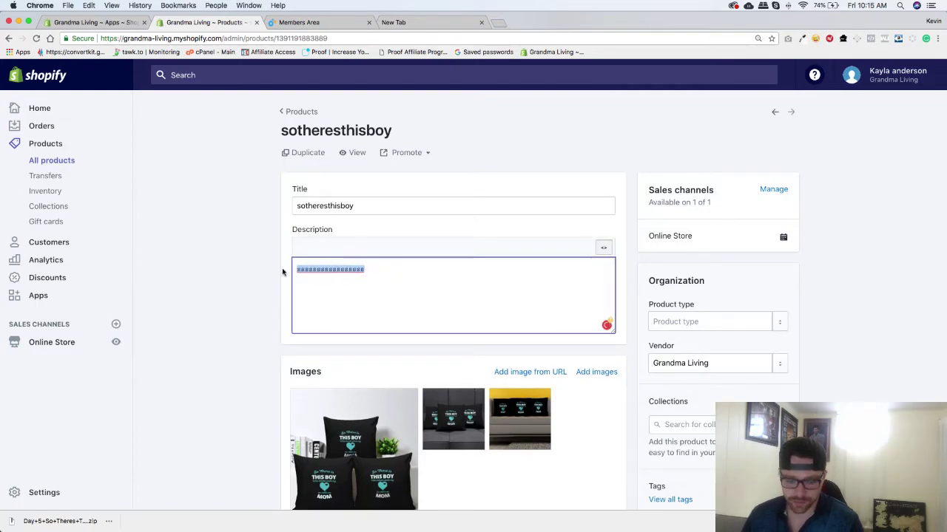
key("ctrl+v")
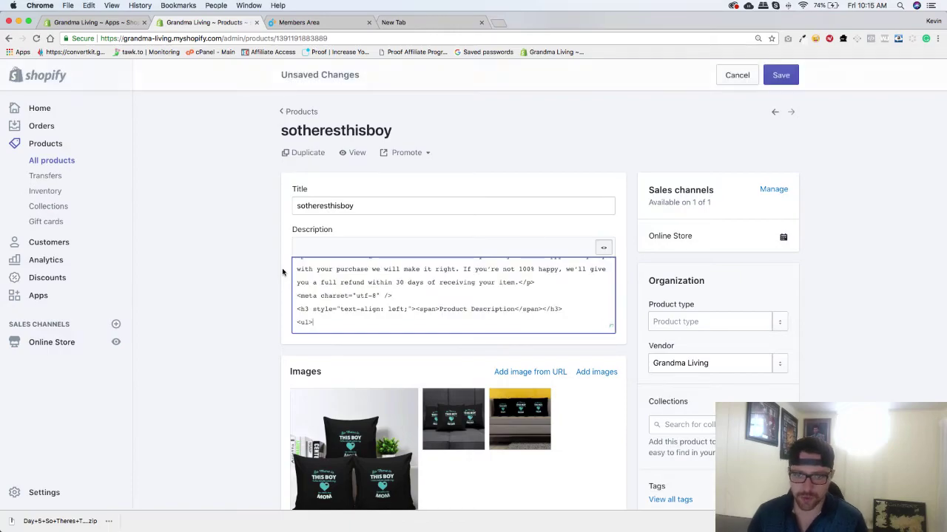
left_click(604, 249)
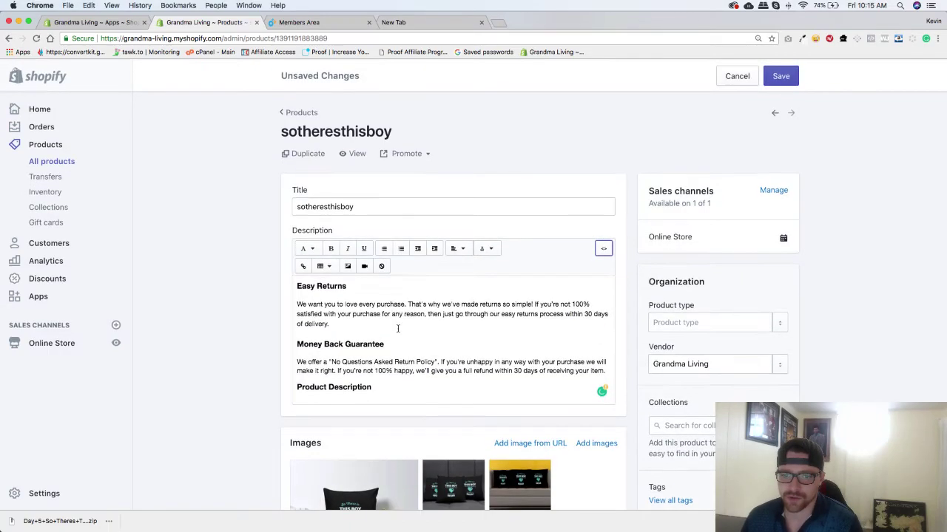
left_click(780, 76)
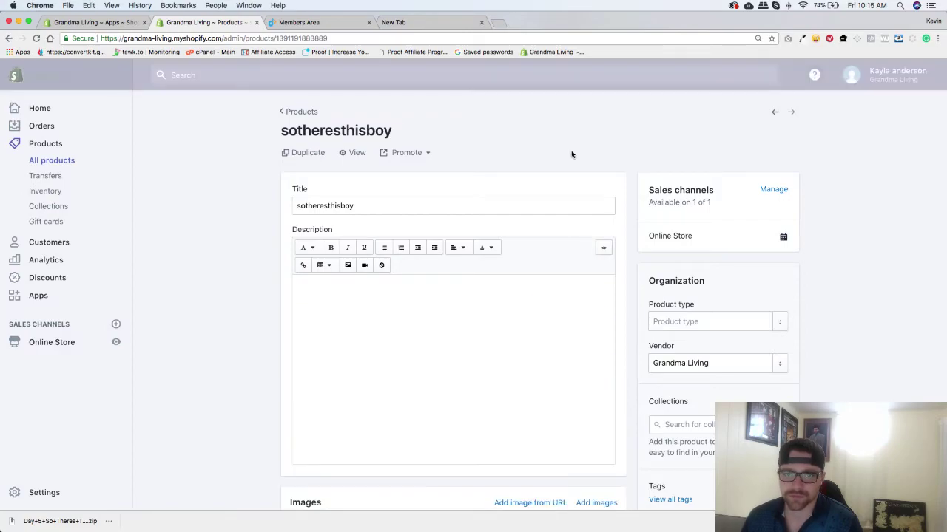
Step: Check the saved product and open its page in the online store
scroll(235, 375, "down", 5)
scroll(234, 375, "up", 5)
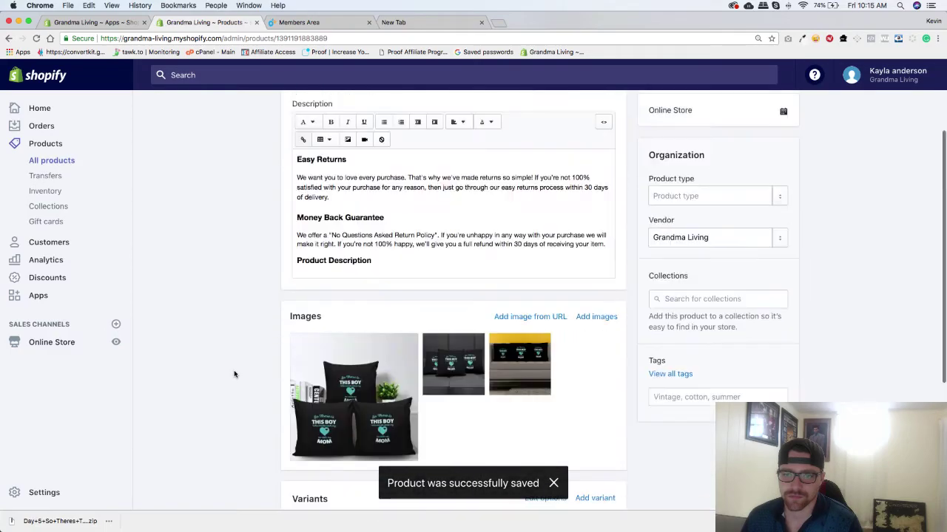
left_click(352, 157)
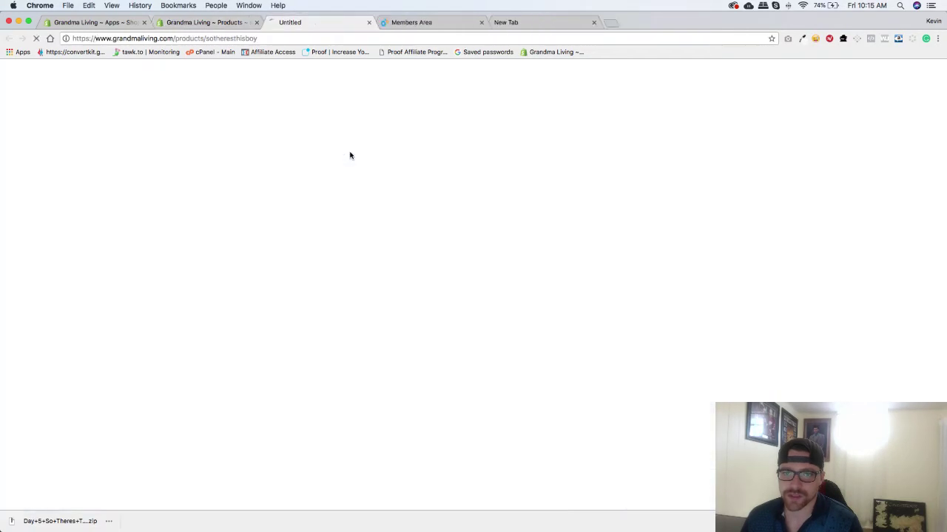
Step: Close the empty browser tab, then examine the storefront product's three mockup images and the choices offered under Style
left_click(597, 22)
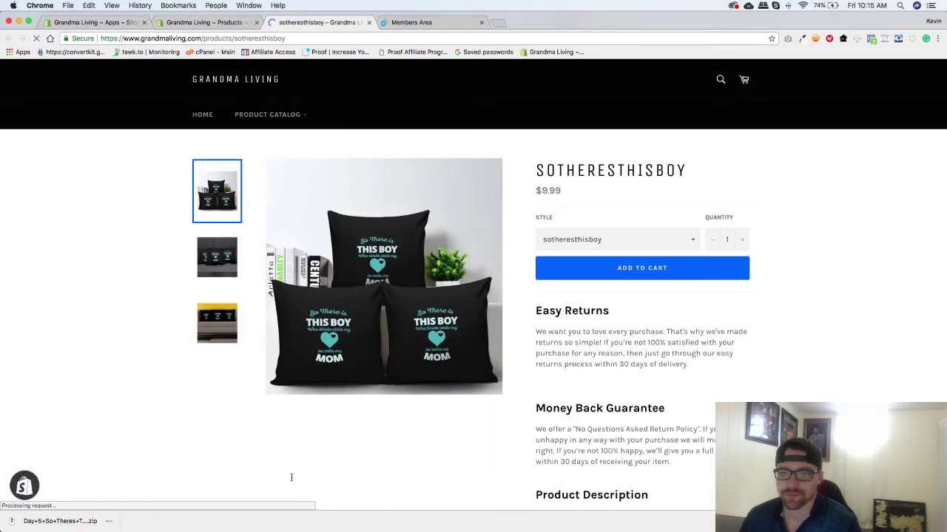
left_click(208, 266)
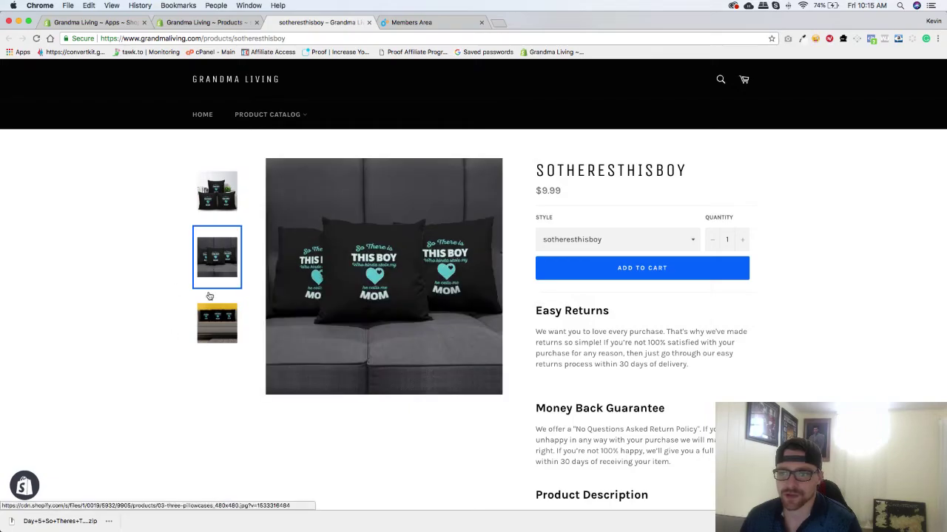
left_click(210, 321)
left_click(214, 195)
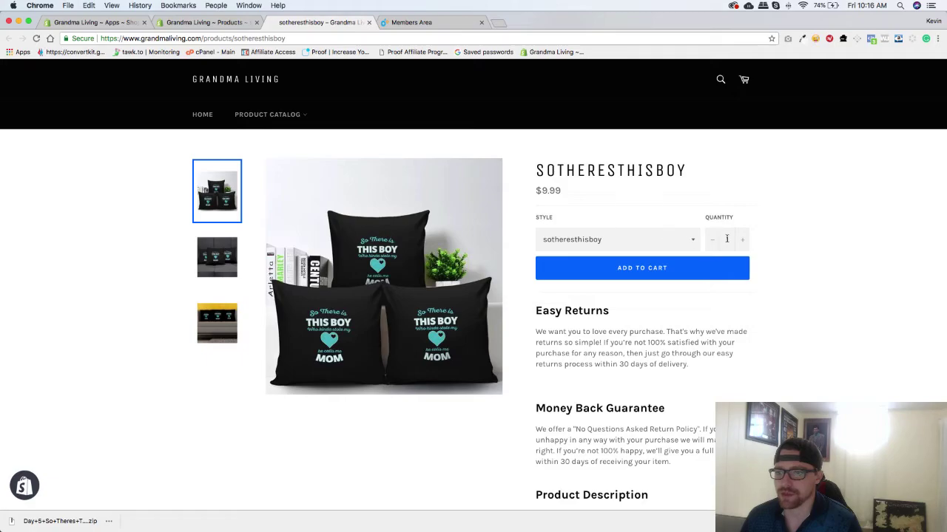
left_click(693, 240)
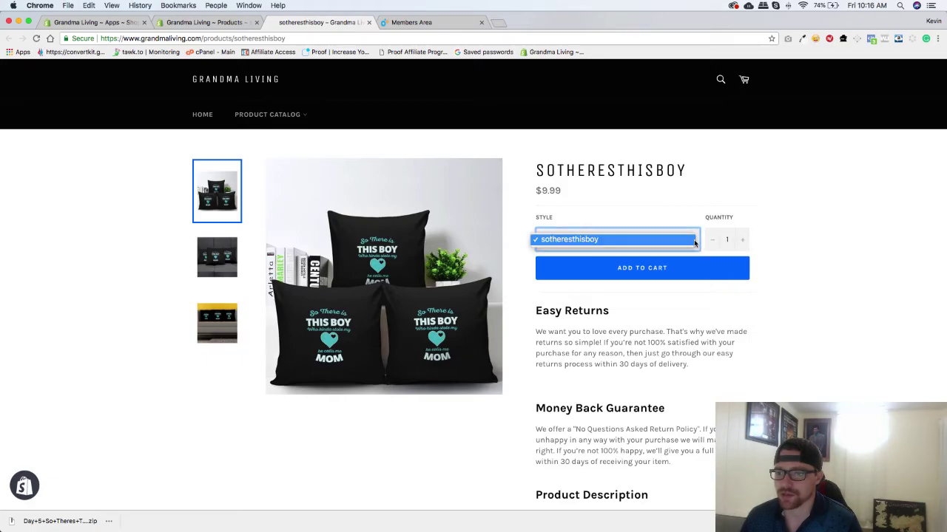
left_click(660, 205)
left_click(624, 237)
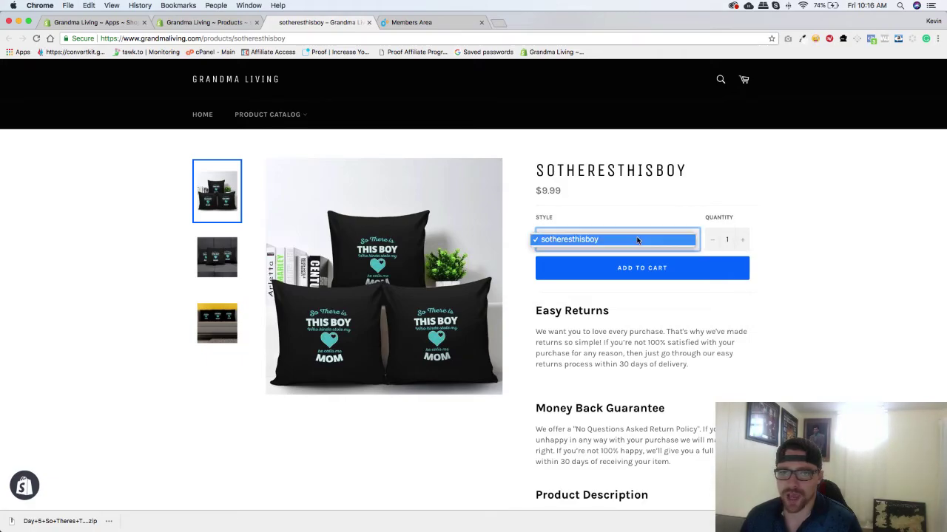
left_click(624, 182)
Step: In the product's admin page, rename the Style option to "So theres This Boy Pillow Cover" and save the options
left_click(220, 27)
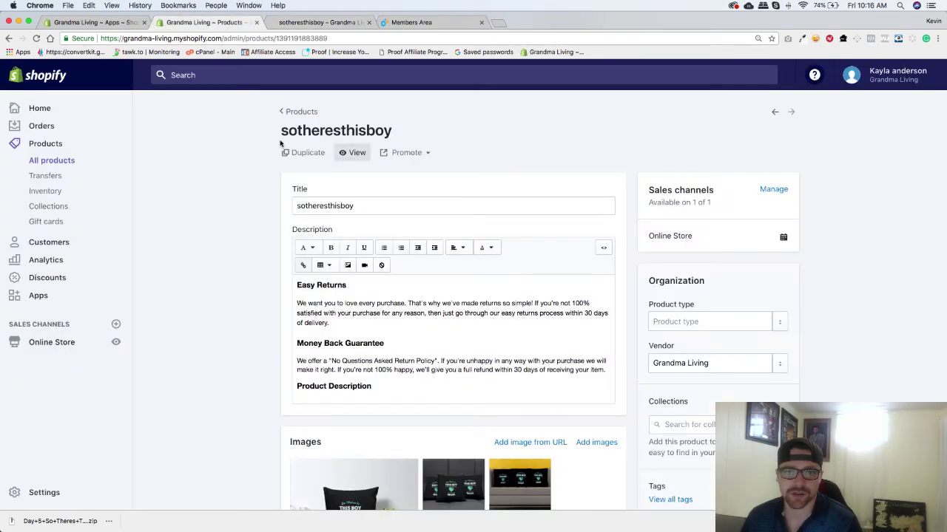
scroll(317, 236, "down", 8)
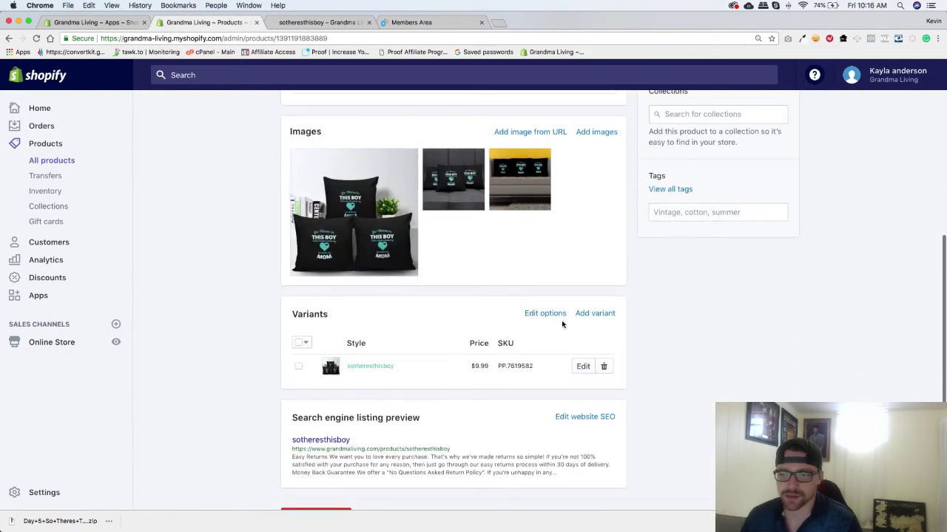
left_click(554, 314)
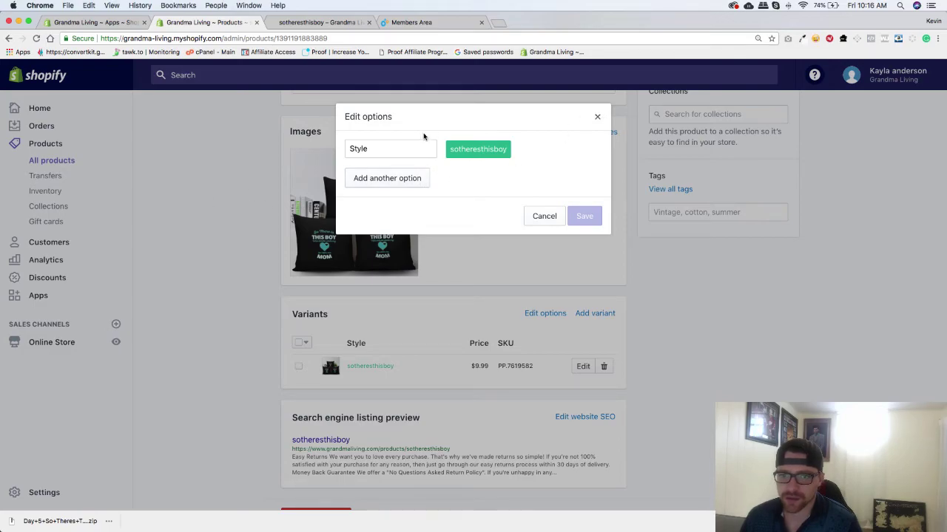
left_click_drag(391, 149, 349, 148)
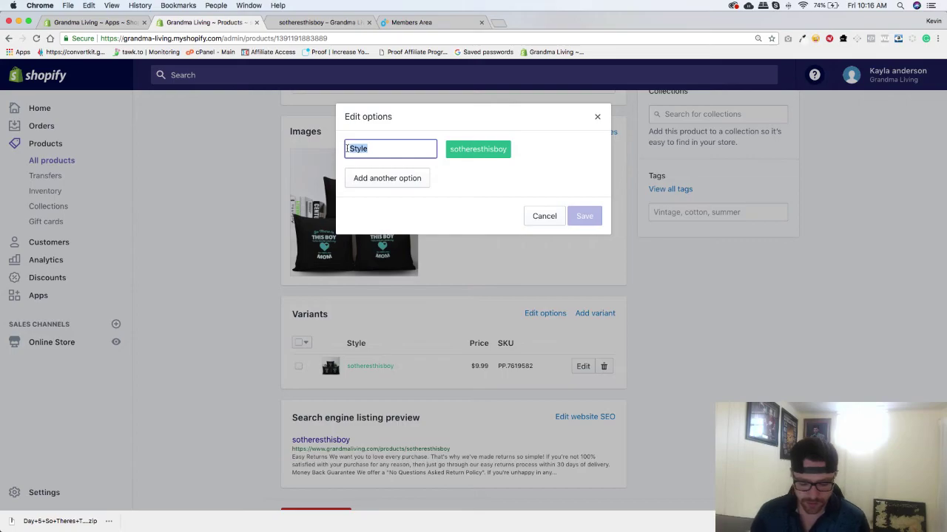
type("So theres")
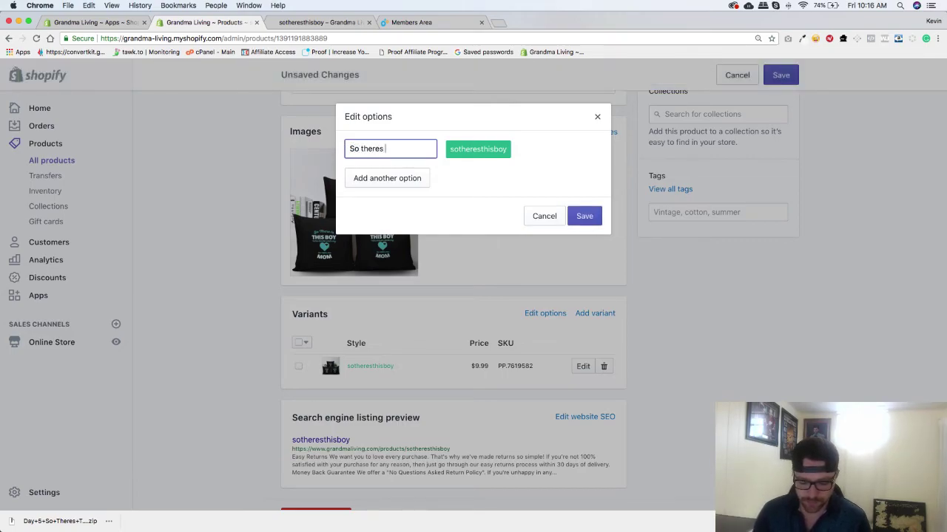
type(" This Boy ")
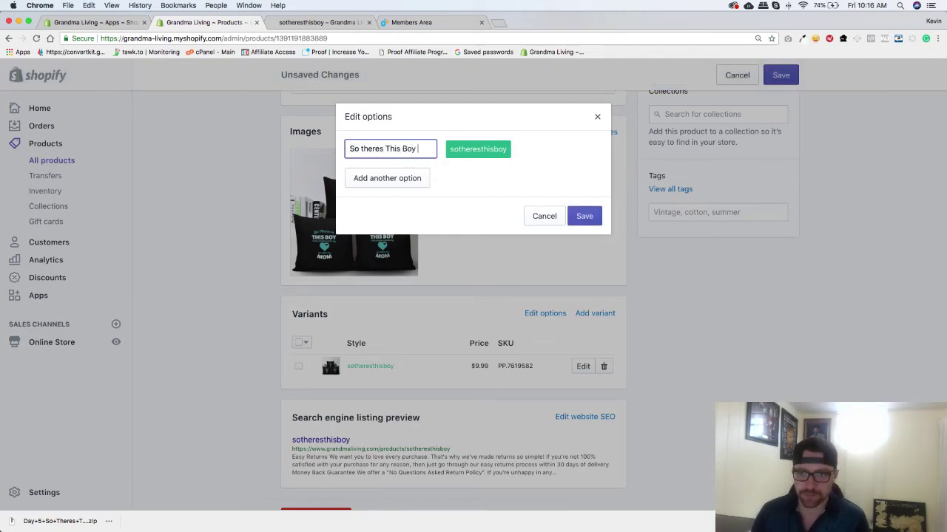
type("Pillow Cover")
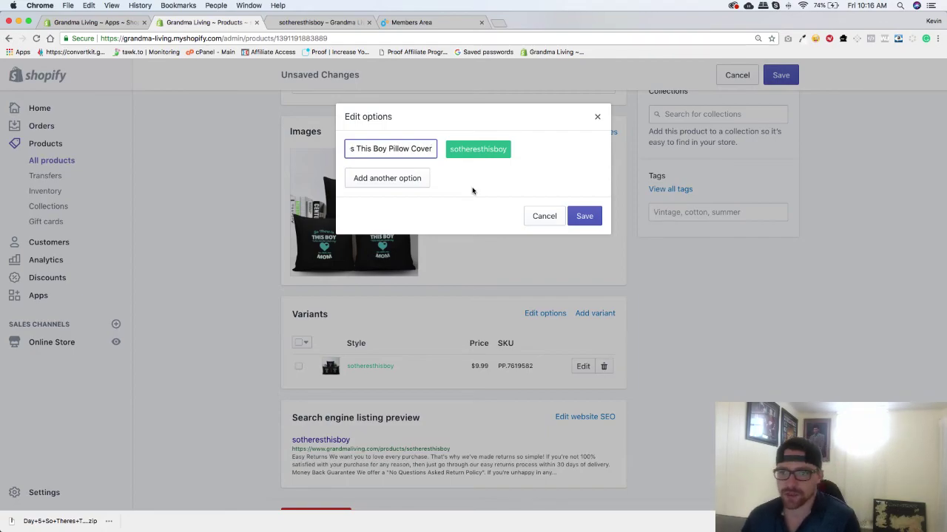
left_click(592, 216)
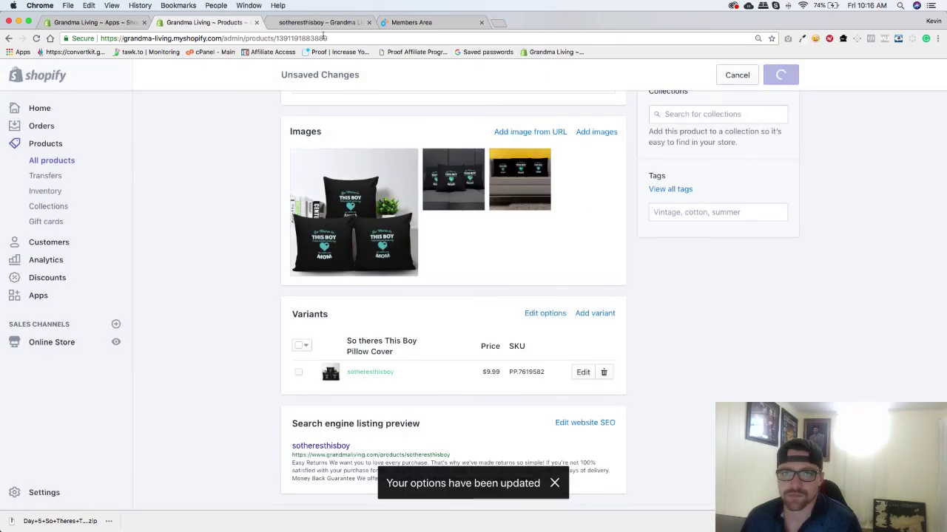
Step: Reload the storefront product page and check the renamed option label, its variant choices and the description below
left_click(322, 23)
left_click(36, 39)
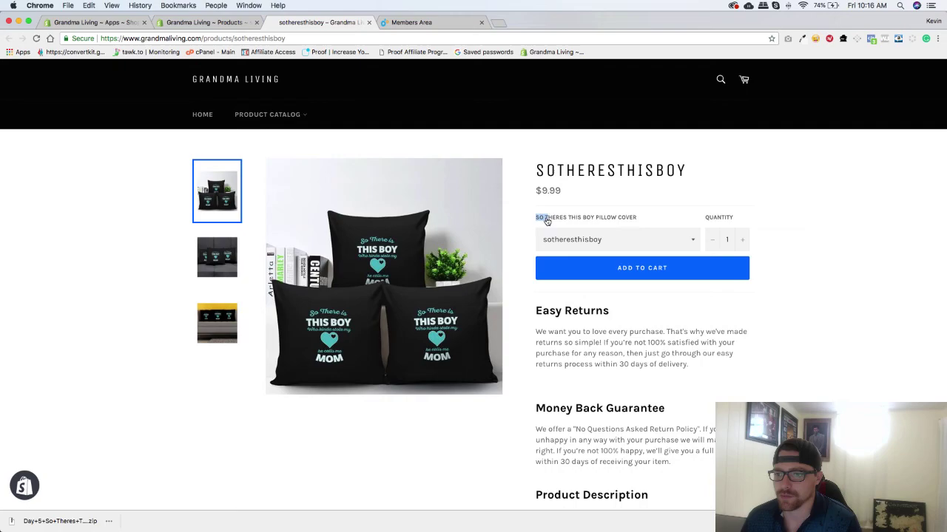
left_click(672, 236)
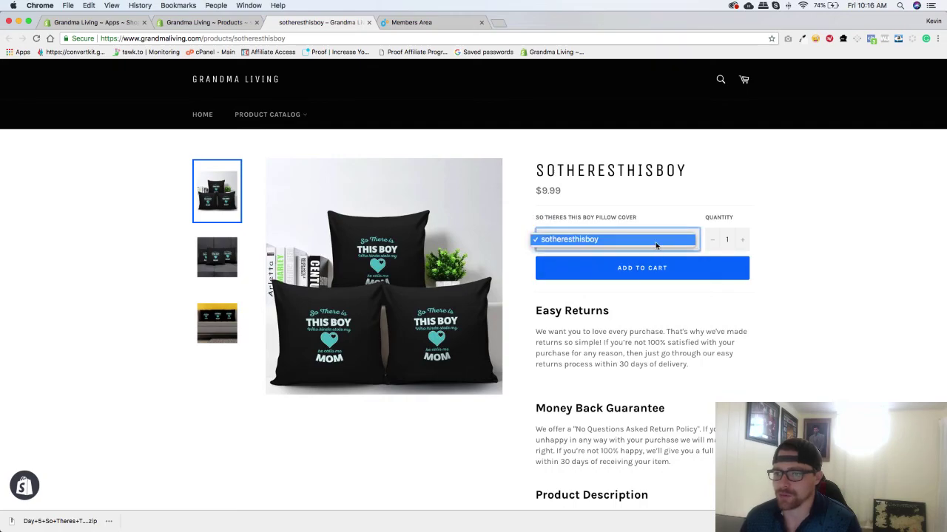
left_click(673, 234)
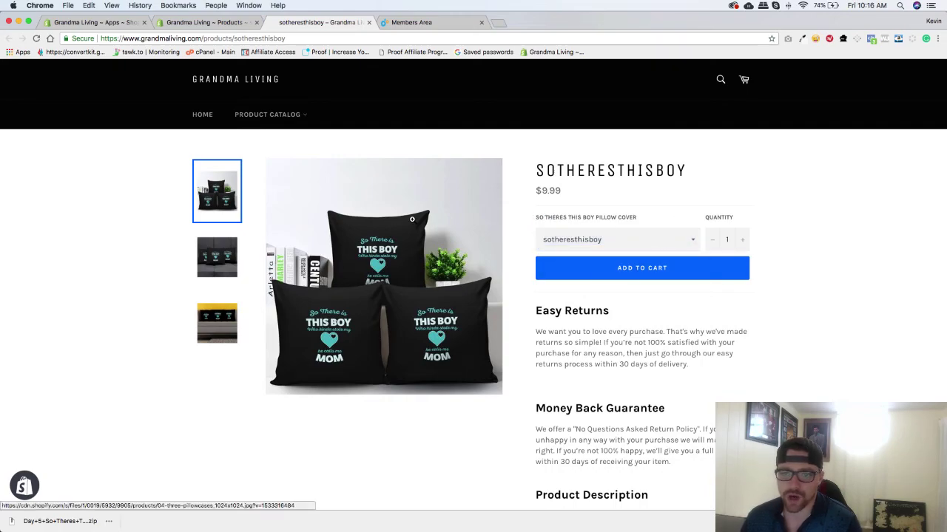
scroll(608, 451, "down", 2)
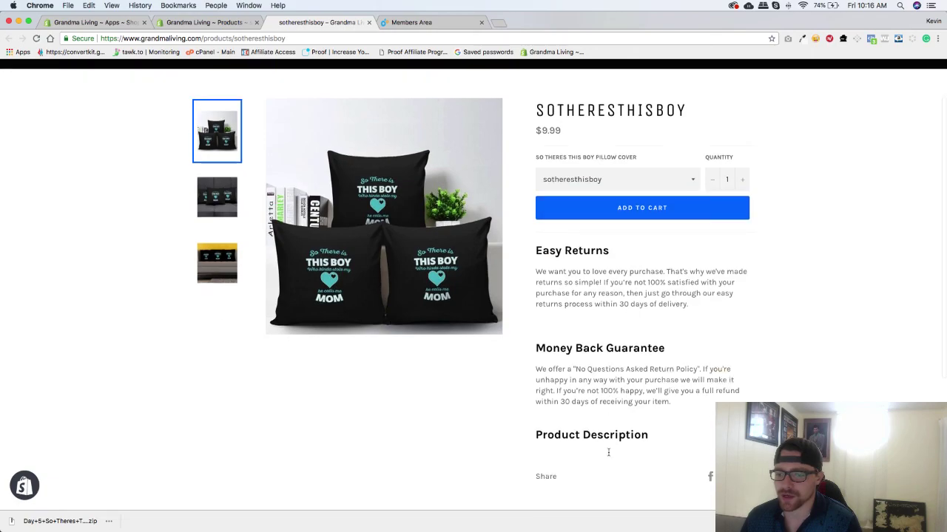
scroll(608, 452, "up", 2)
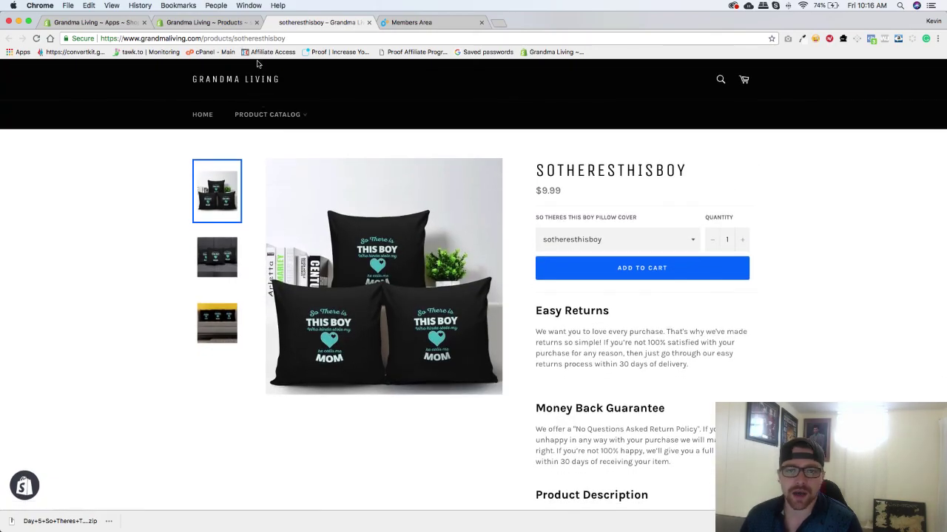